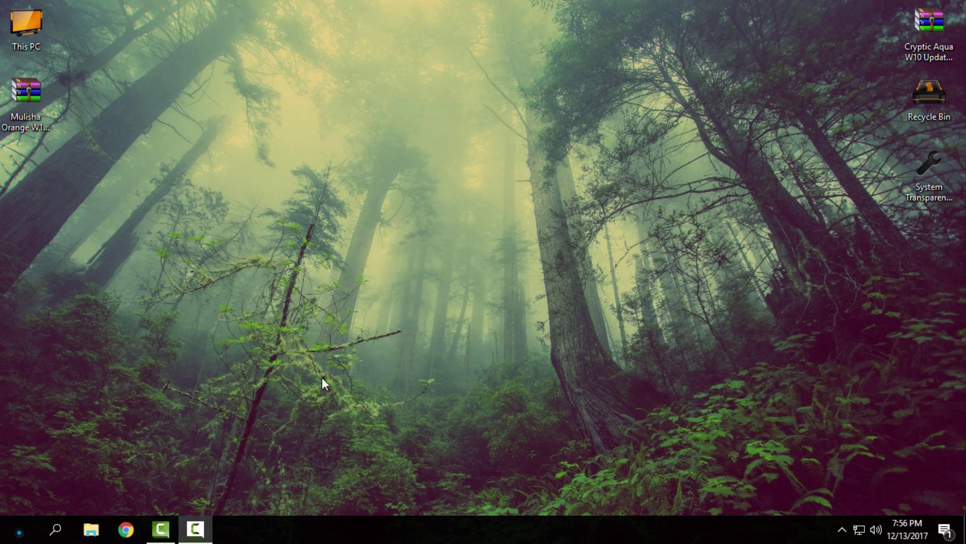
Briefly open a File Explorer window on This PC over the desktop, then close it.
click(27, 106)
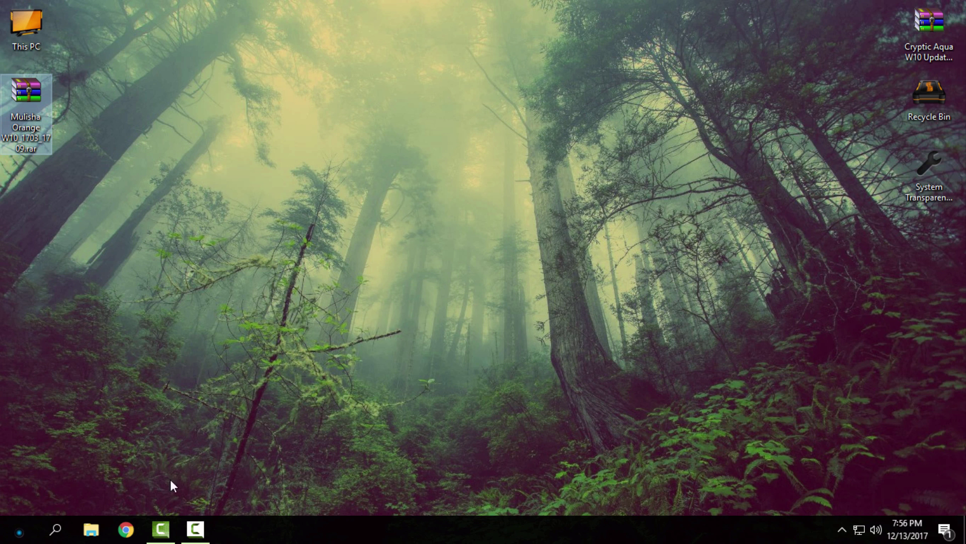
click(91, 529)
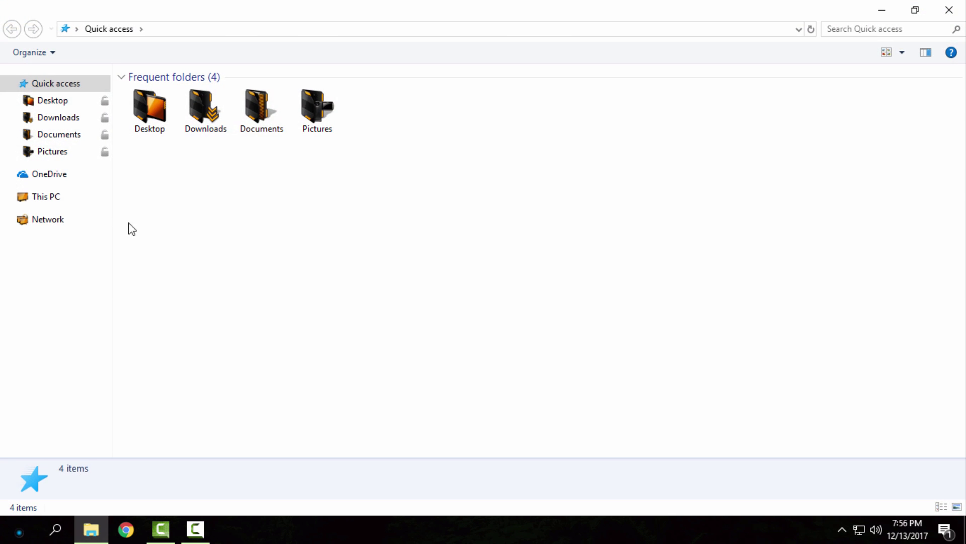
click(46, 196)
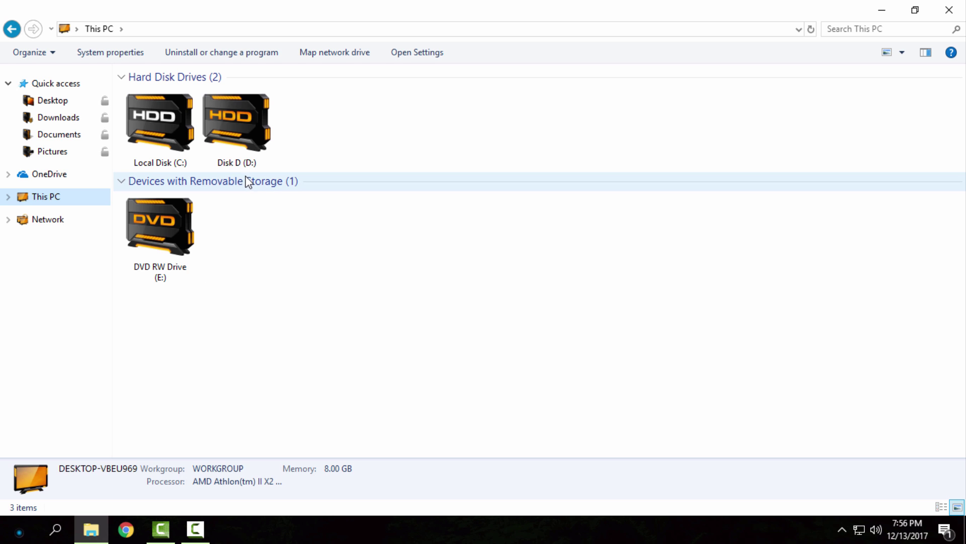
drag(302, 9, 389, 71)
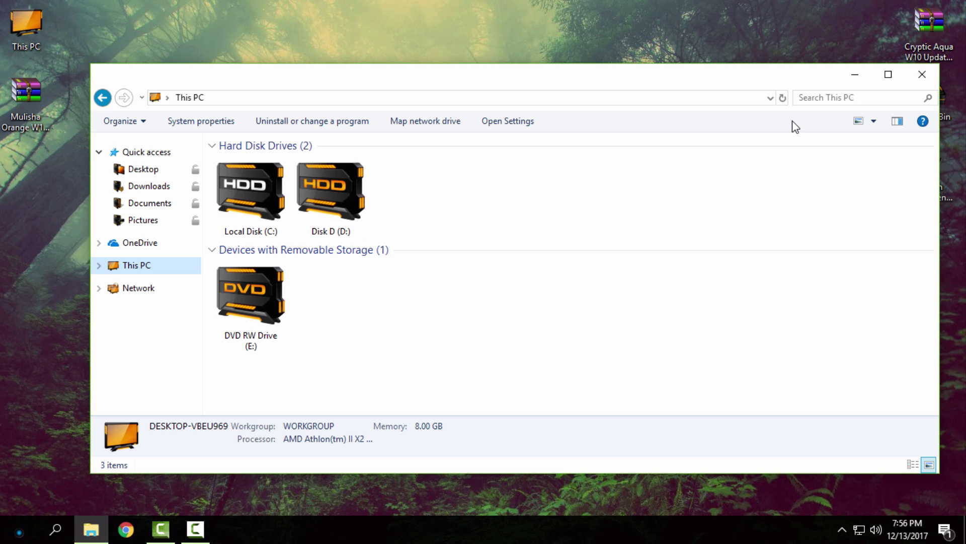
click(922, 74)
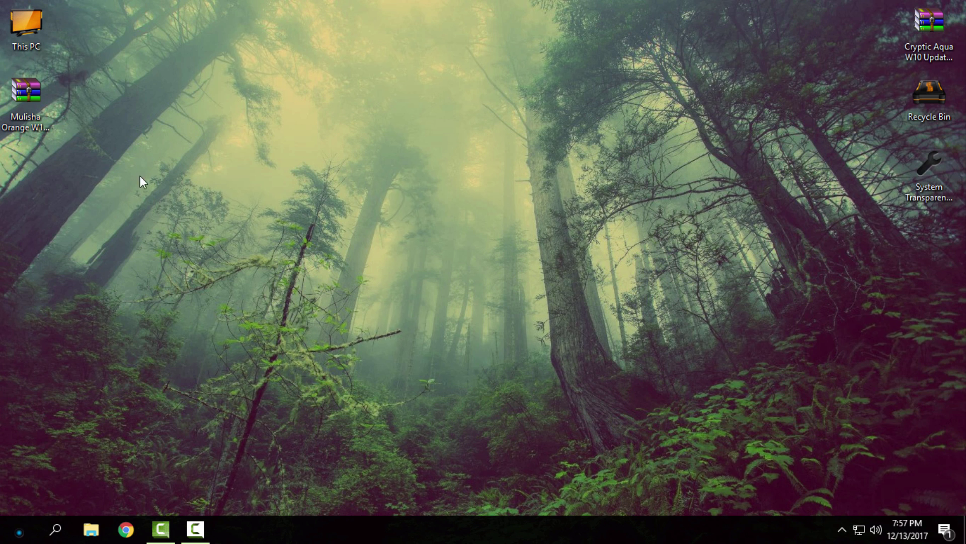
Refresh the desktop and extract the Mulisha Orange .rar to 'Mulisha Orange W10_1703_1709\'.
click(27, 98)
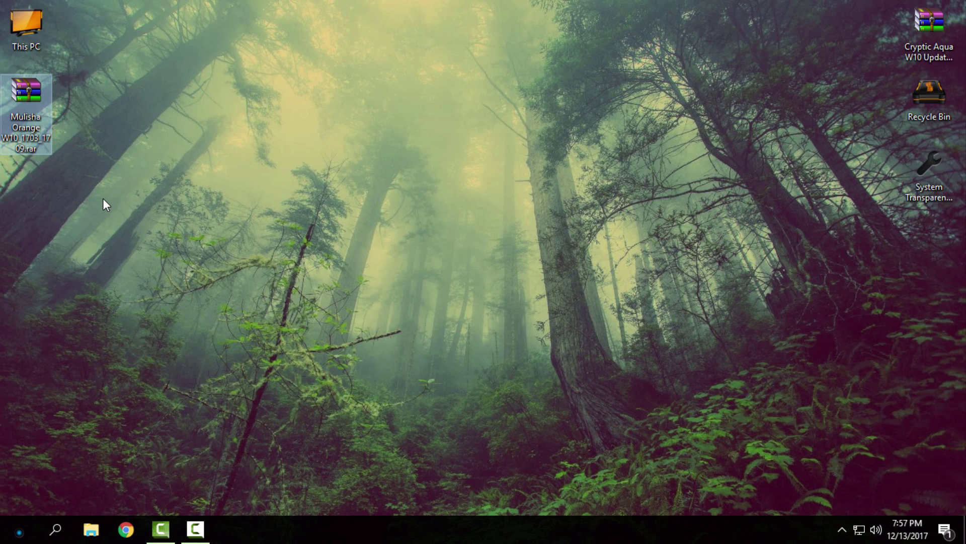
right_click(103, 199)
click(125, 255)
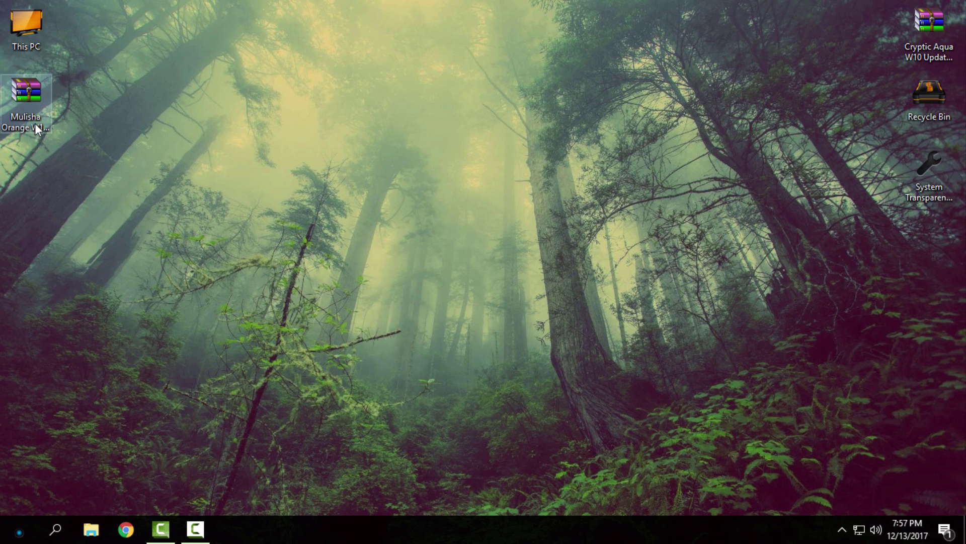
click(35, 123)
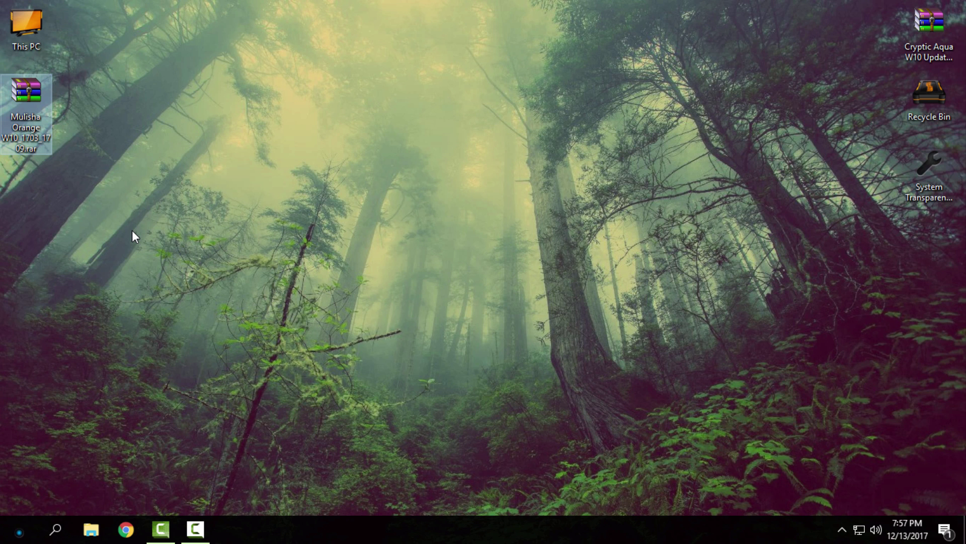
right_click(38, 116)
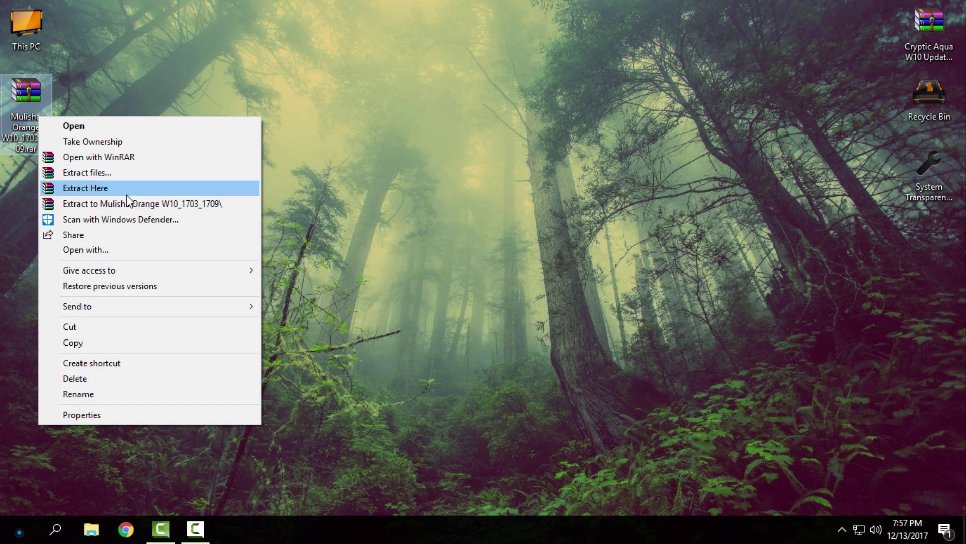
click(131, 204)
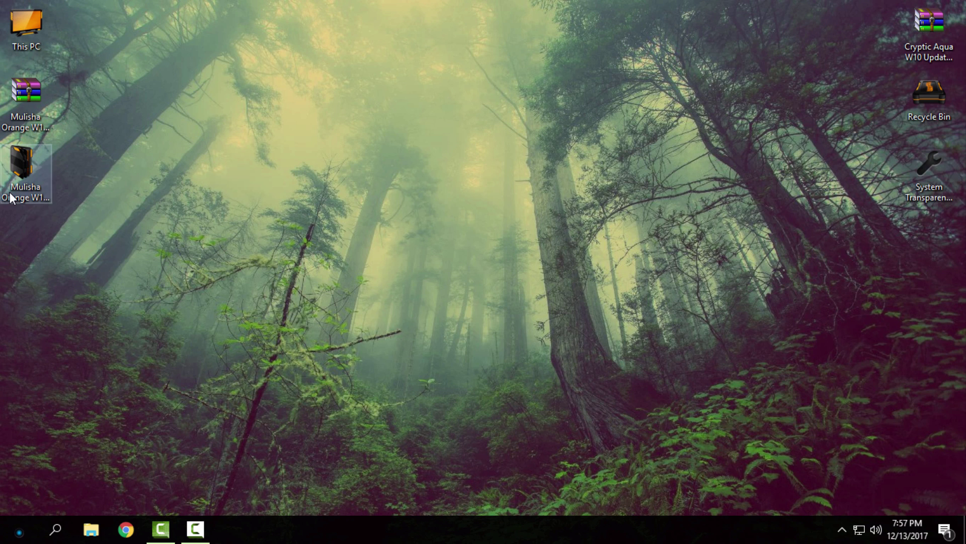
Copy the Mulisha-Orange folder and Mulisha-Orange.theme from the extracted Mulisha Orange W10_1703_1709 folder.
double_click(26, 174)
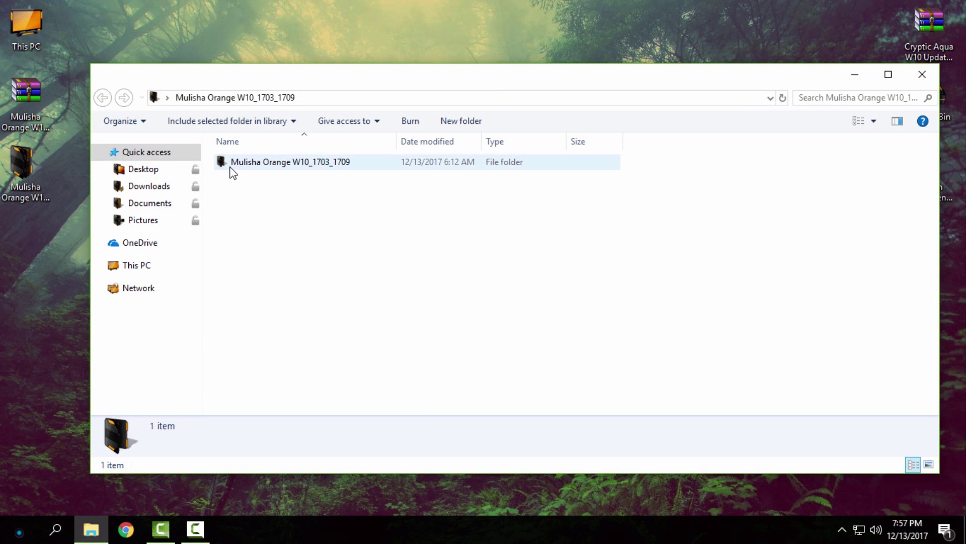
double_click(290, 161)
click(889, 74)
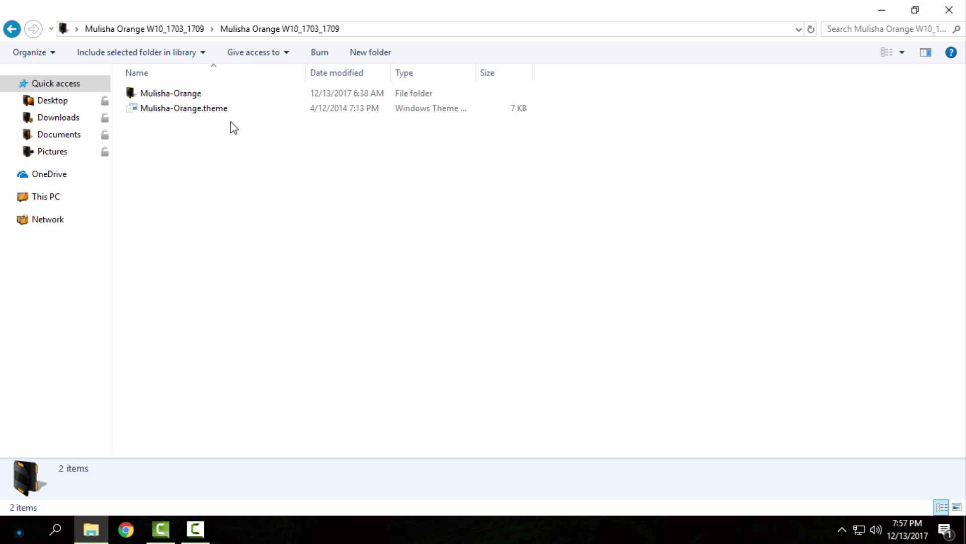
click(212, 94)
drag(168, 127, 227, 98)
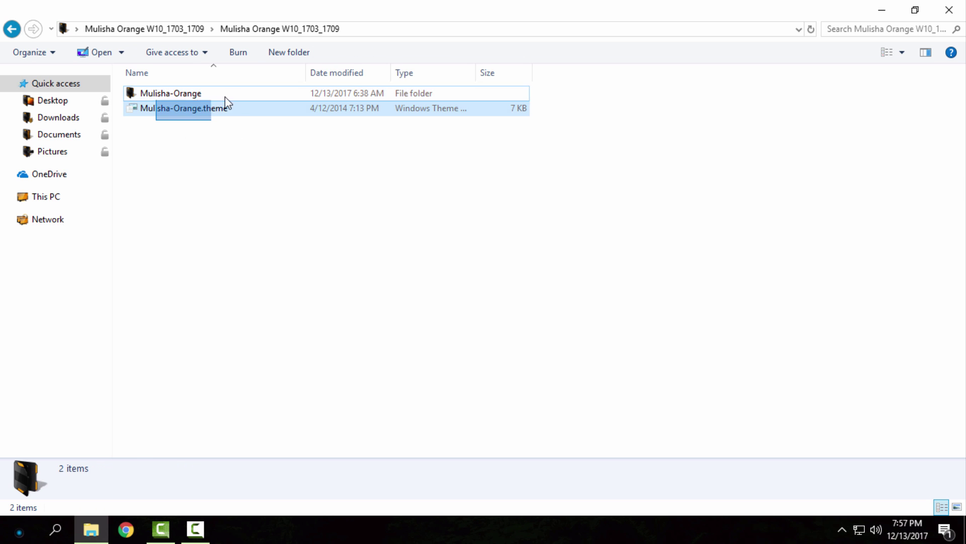
right_click(268, 95)
click(302, 303)
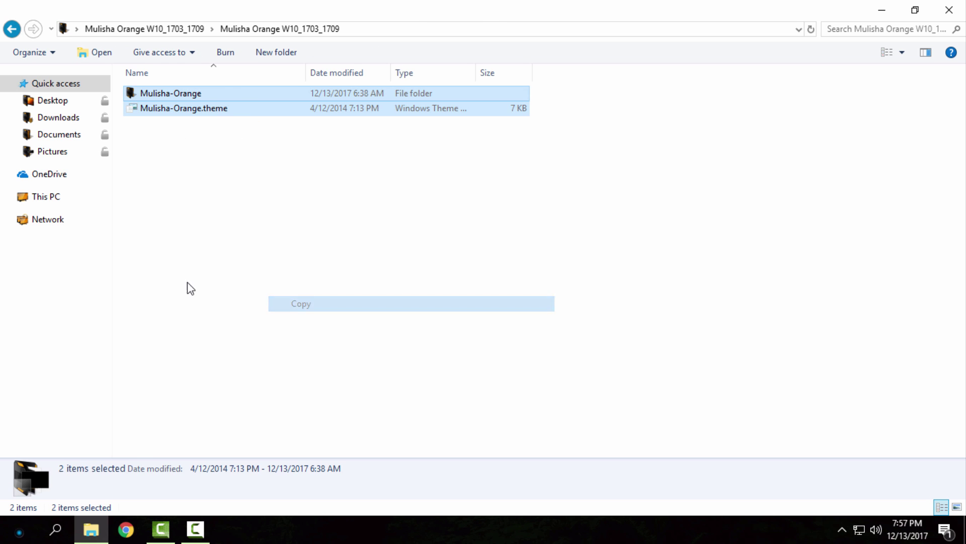
Paste both items into C:\Windows\Resources\Themes, granting administrator permission.
click(45, 198)
double_click(172, 134)
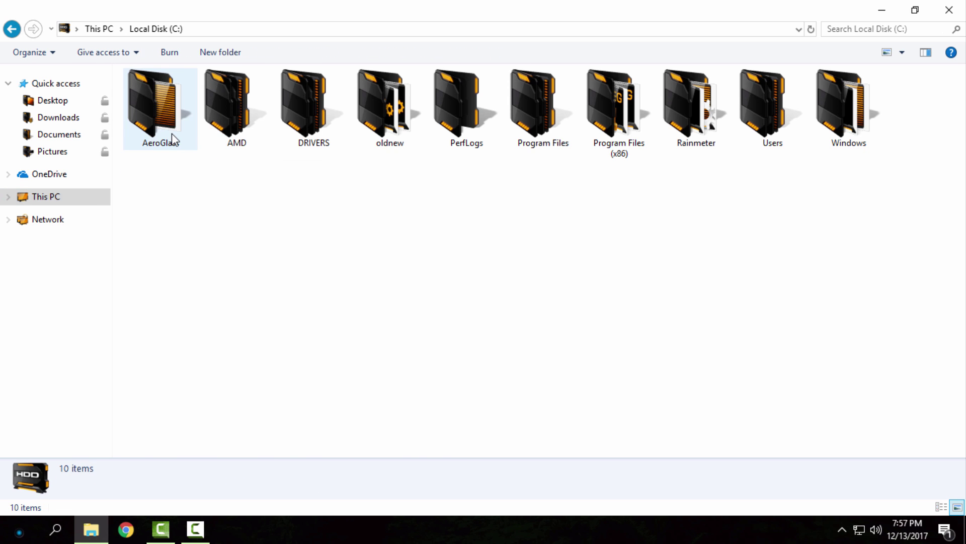
double_click(831, 134)
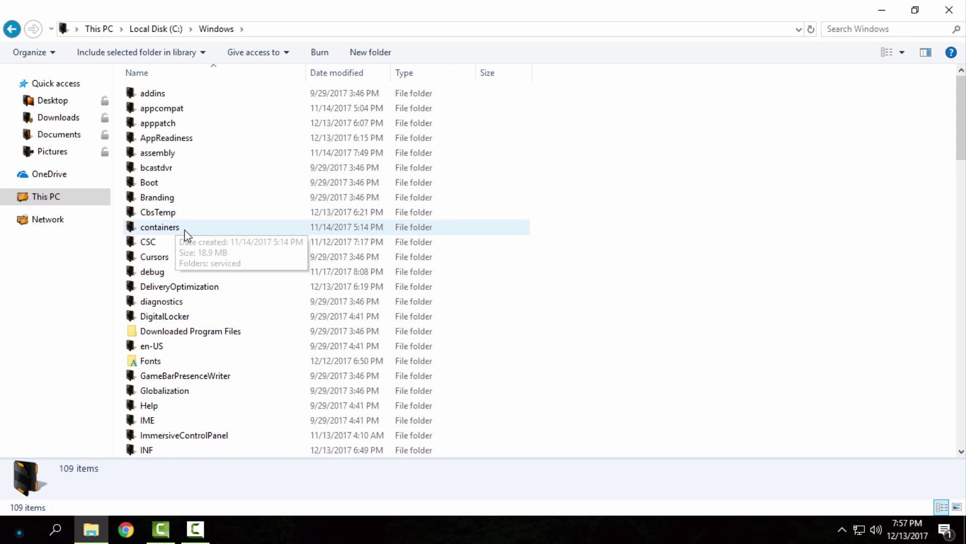
scroll(186, 229, down, 10)
click(177, 147)
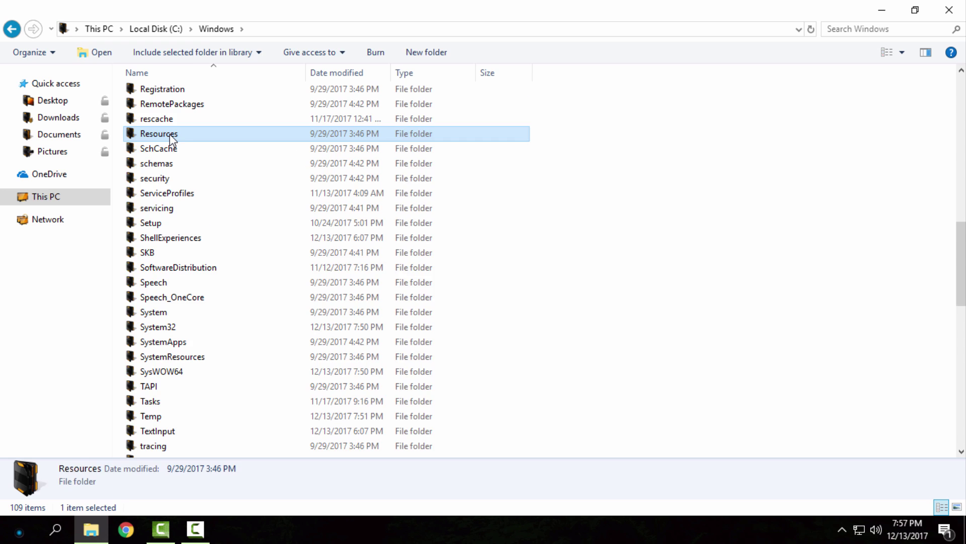
double_click(156, 134)
double_click(155, 123)
right_click(614, 186)
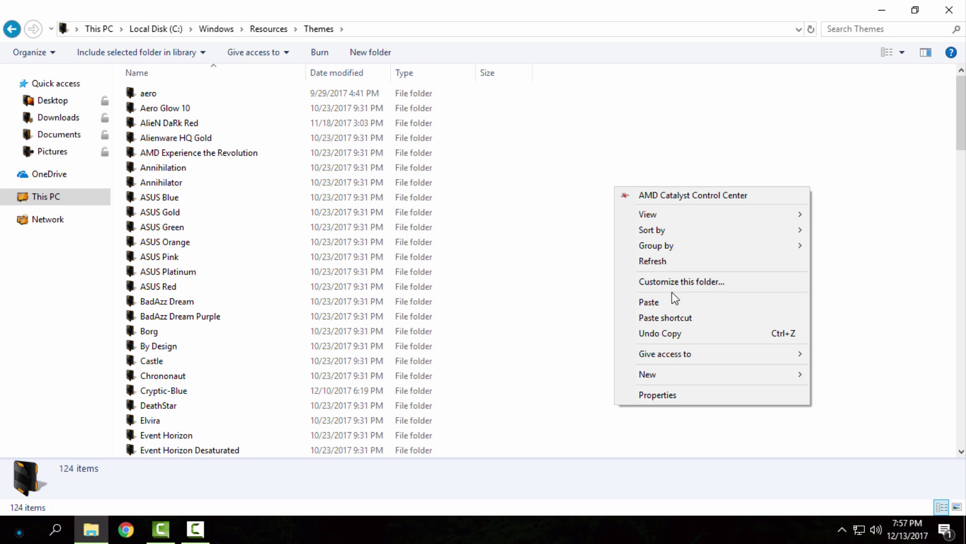
click(672, 308)
click(241, 196)
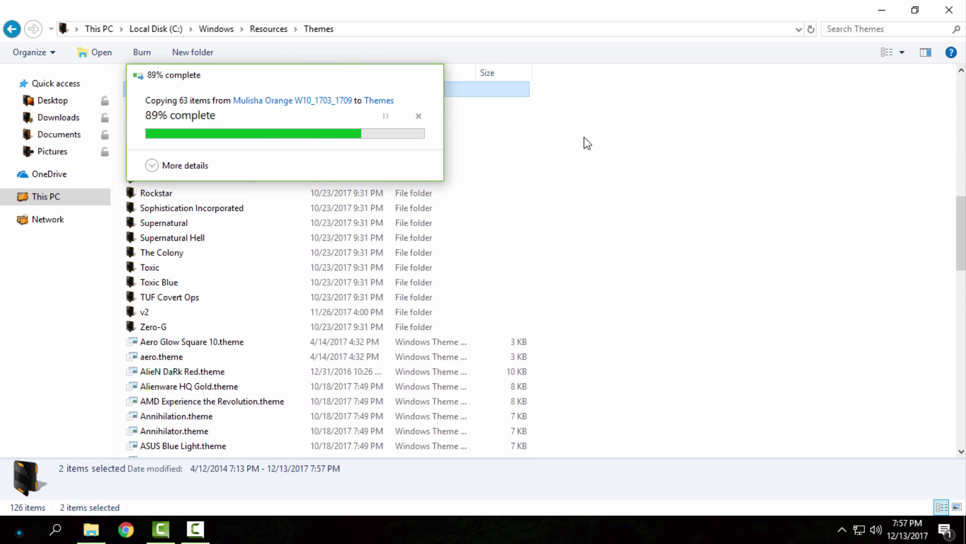
Close Explorer, then pick the Mulisha: Orange tile under Settings > Personalization > Themes.
click(934, 28)
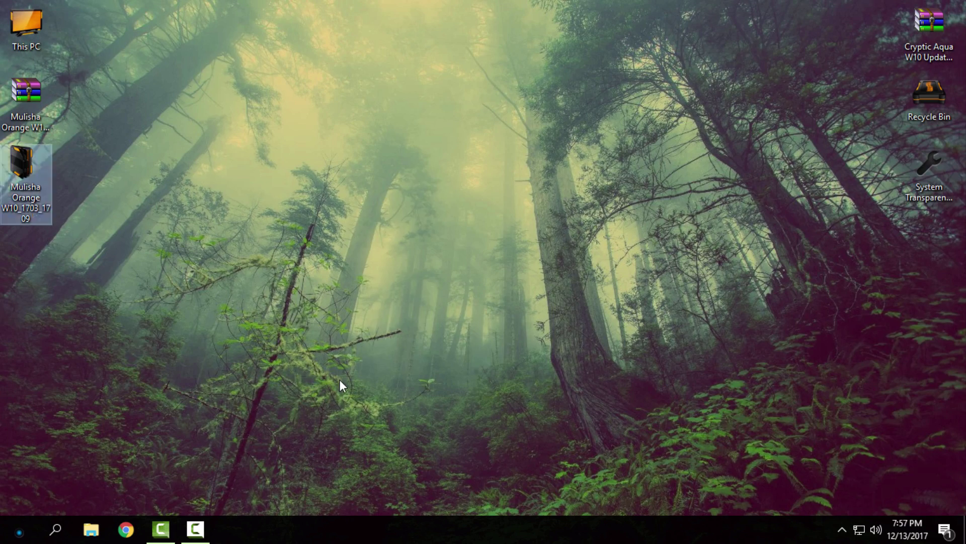
right_click(340, 379)
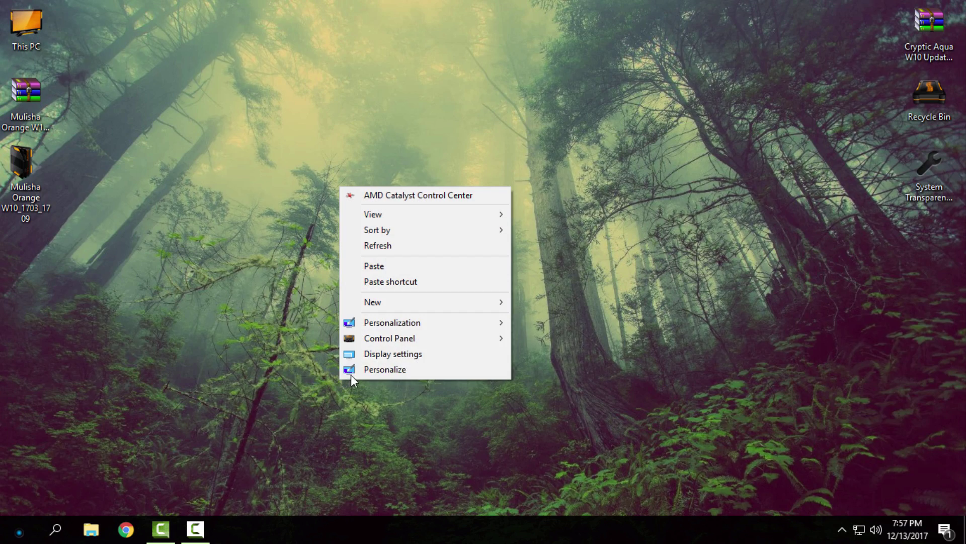
click(480, 372)
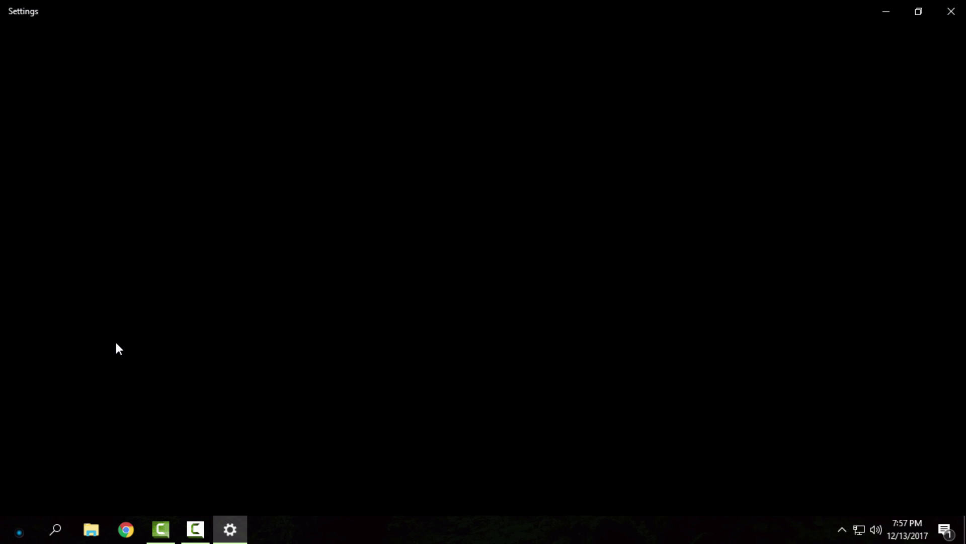
click(52, 261)
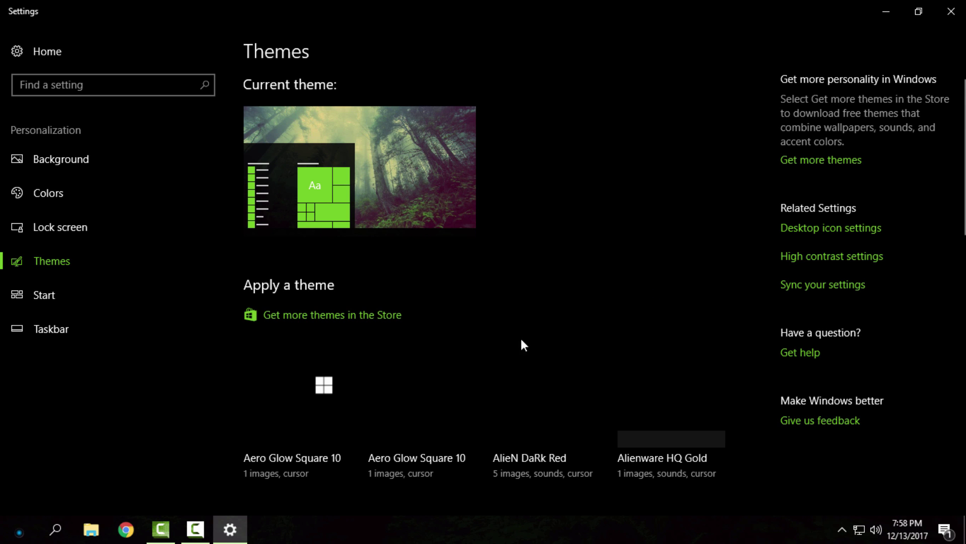
scroll(637, 353, down, 5)
scroll(648, 362, down, 5)
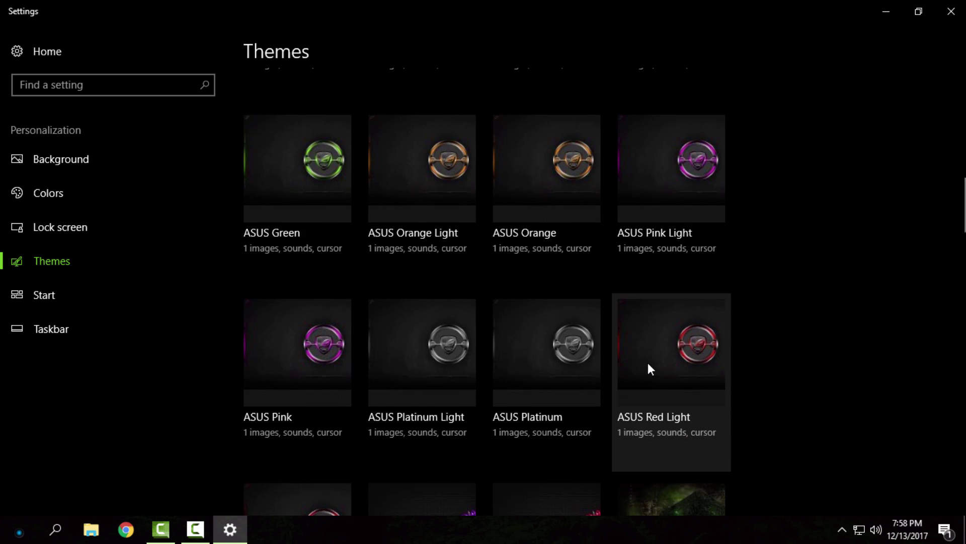
scroll(648, 363, down, 5)
scroll(650, 363, down, 5)
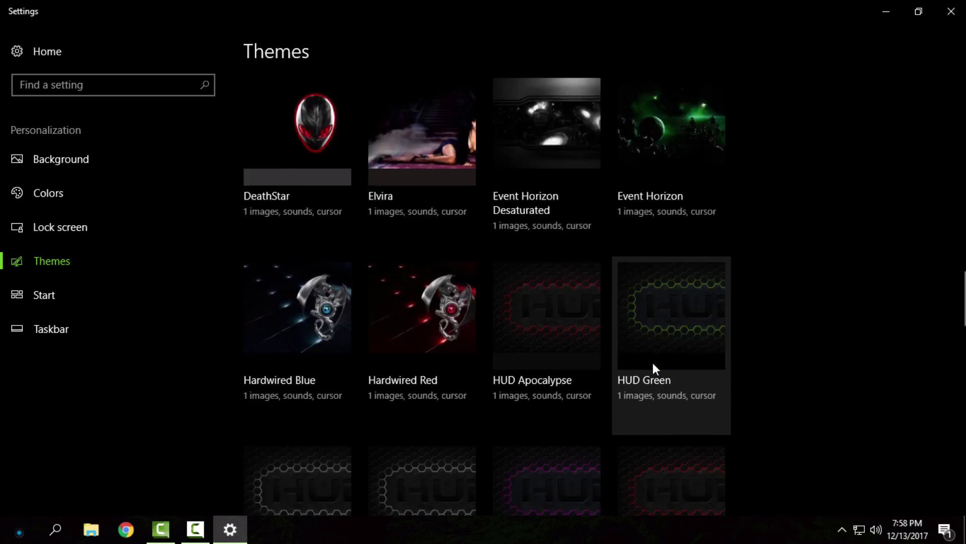
scroll(654, 363, down, 5)
scroll(653, 363, down, 5)
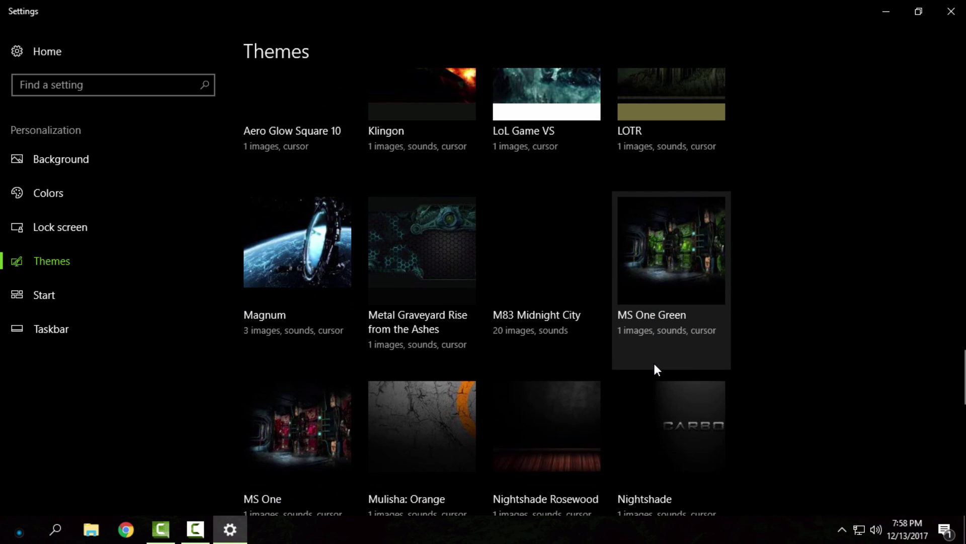
scroll(653, 360, down, 2)
scroll(653, 361, down, 2)
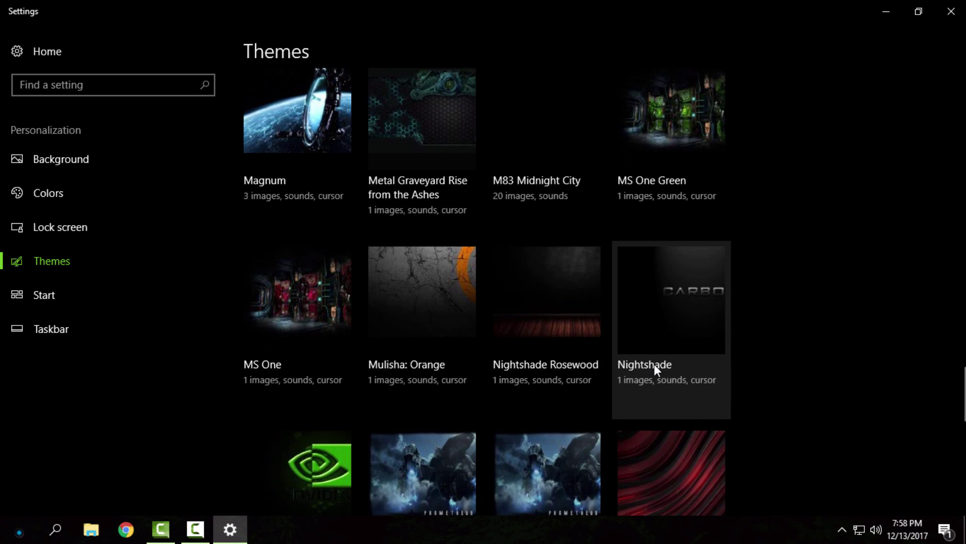
scroll(654, 364, down, 1)
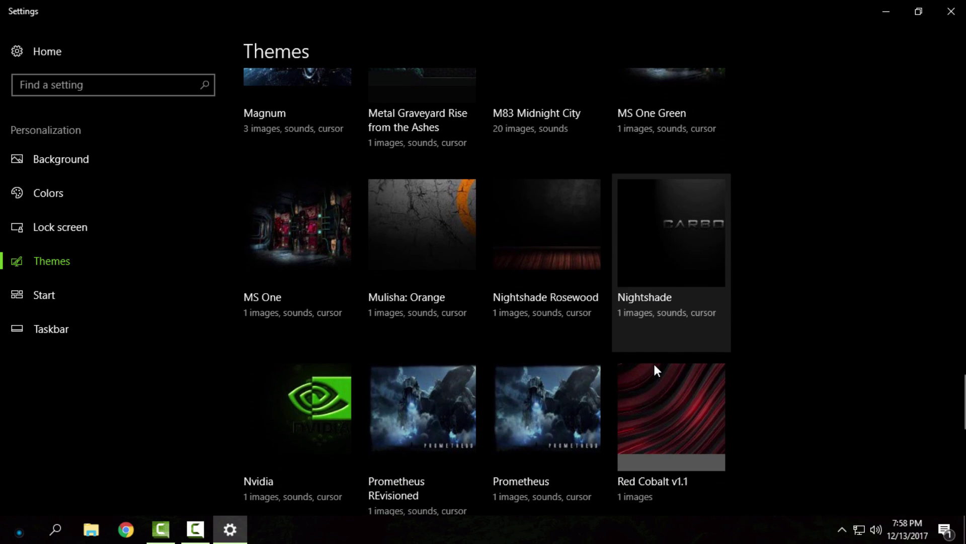
click(428, 236)
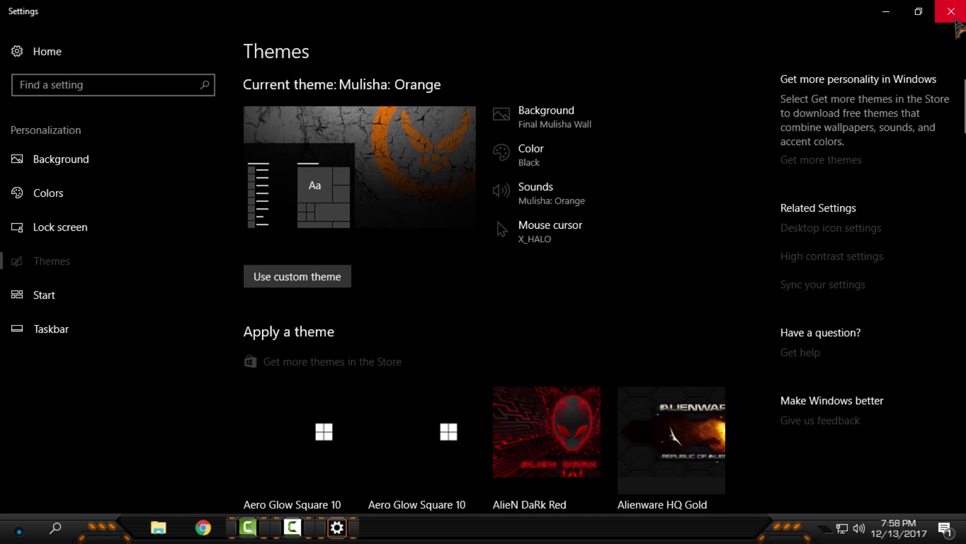
click(952, 12)
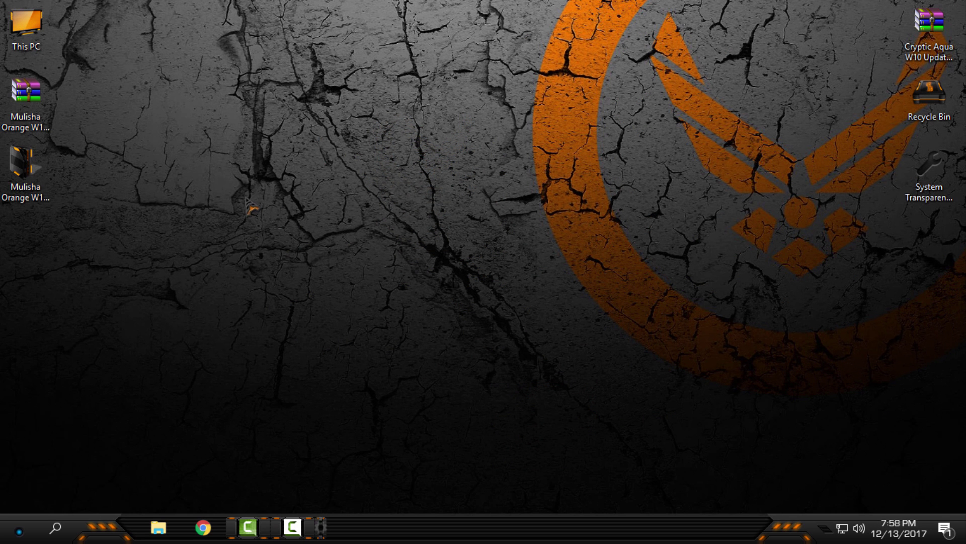
right_click(255, 157)
click(302, 202)
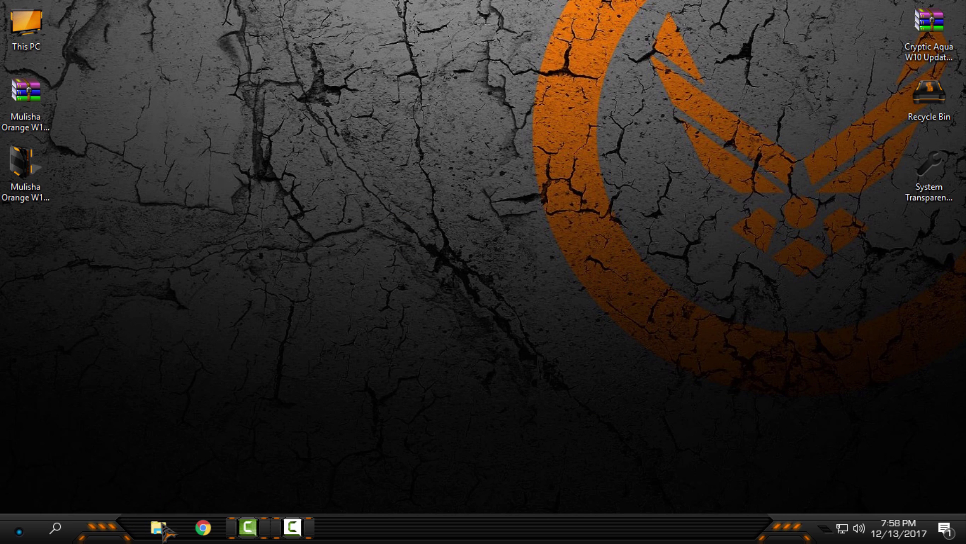
click(161, 529)
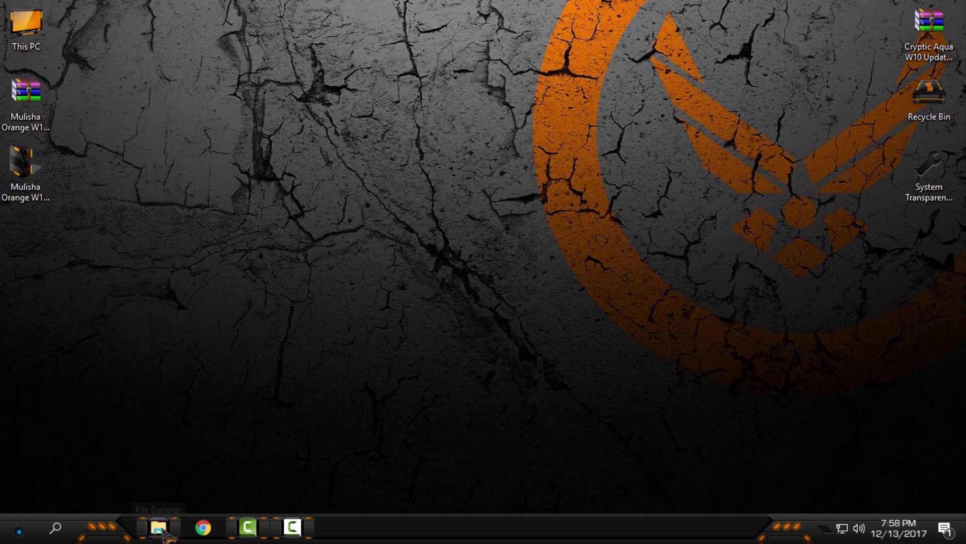
click(160, 529)
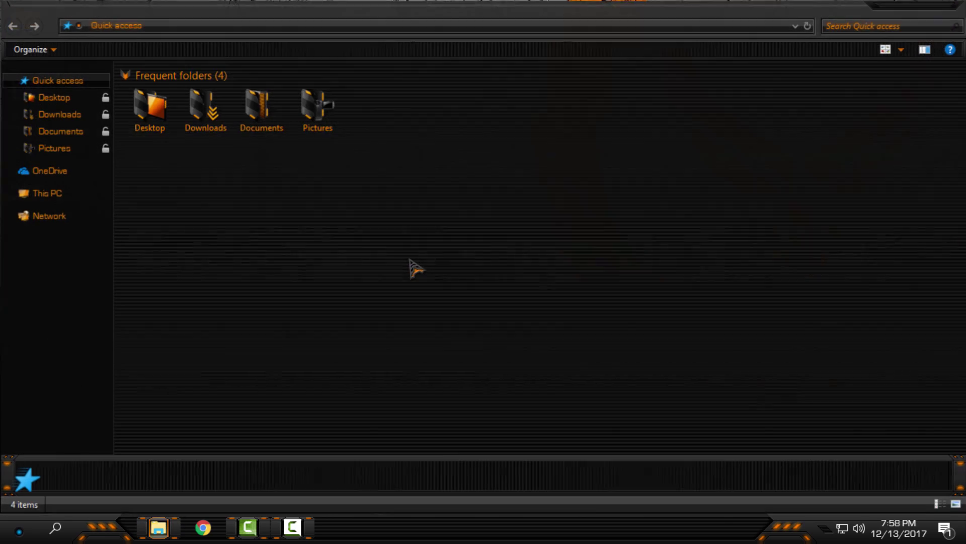
double_click(468, 11)
click(867, 67)
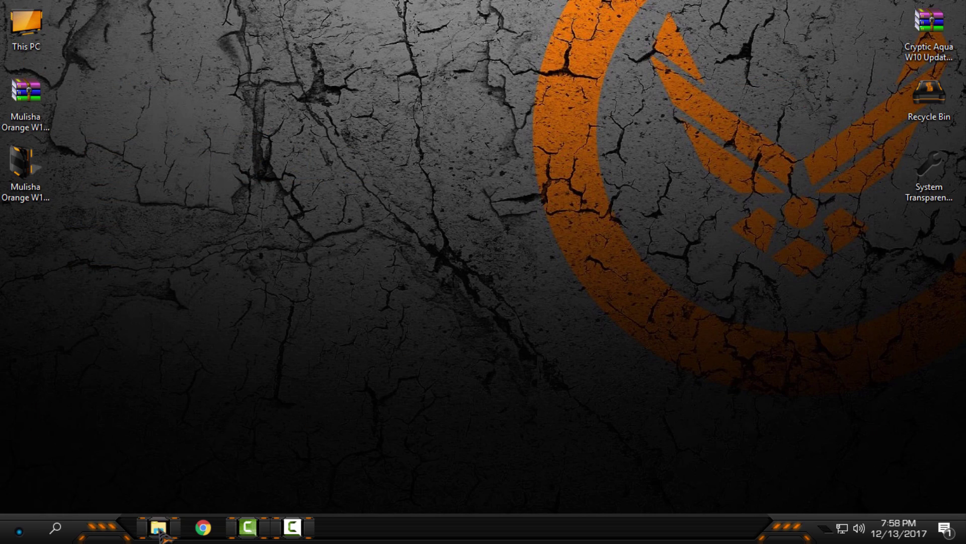
key(super+e)
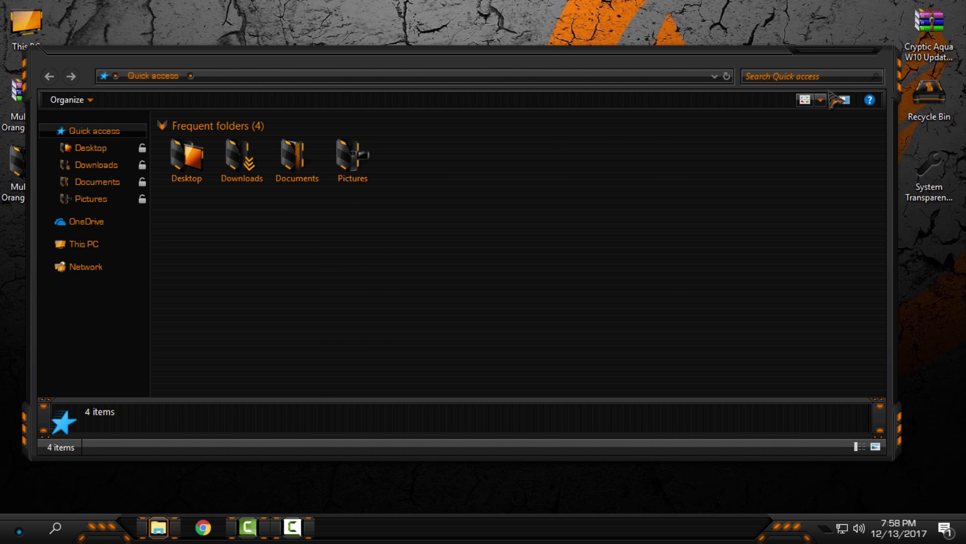
click(867, 53)
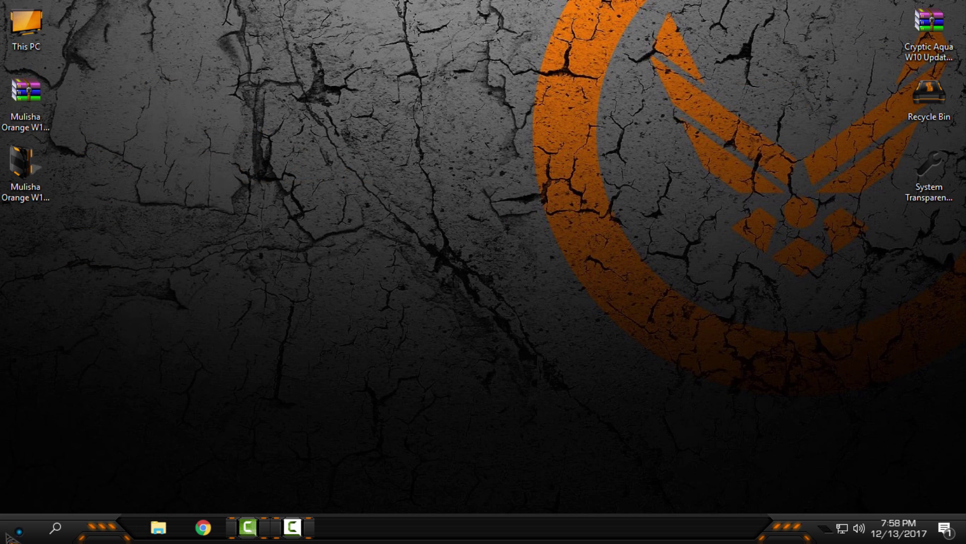
key(super)
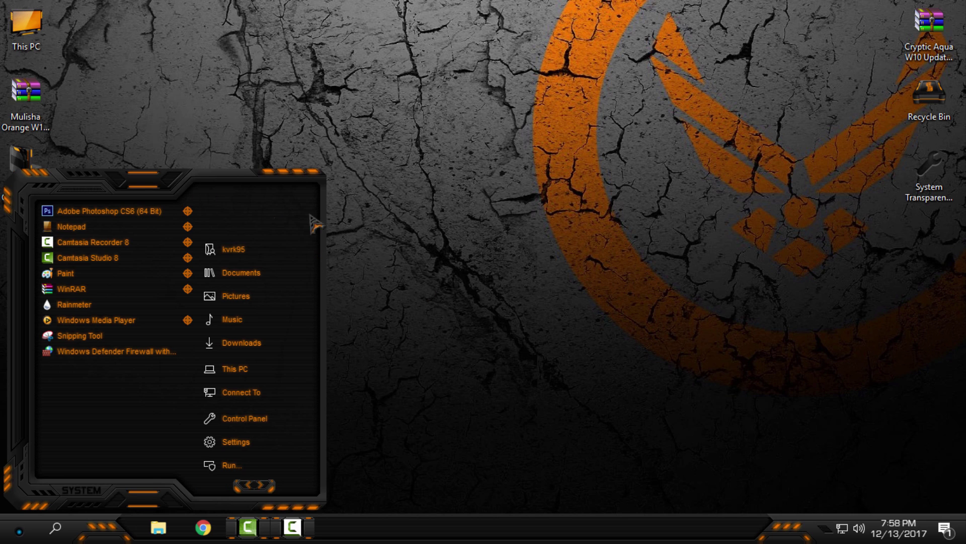
click(272, 487)
right_click(338, 160)
click(378, 213)
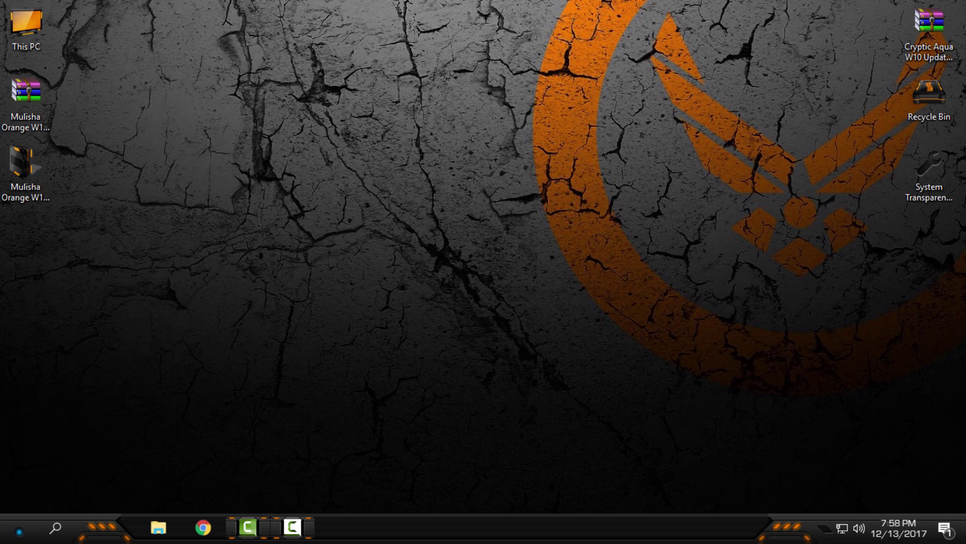
Check the Start menu, then choose Properties from the Start button's right-click menu.
click(20, 531)
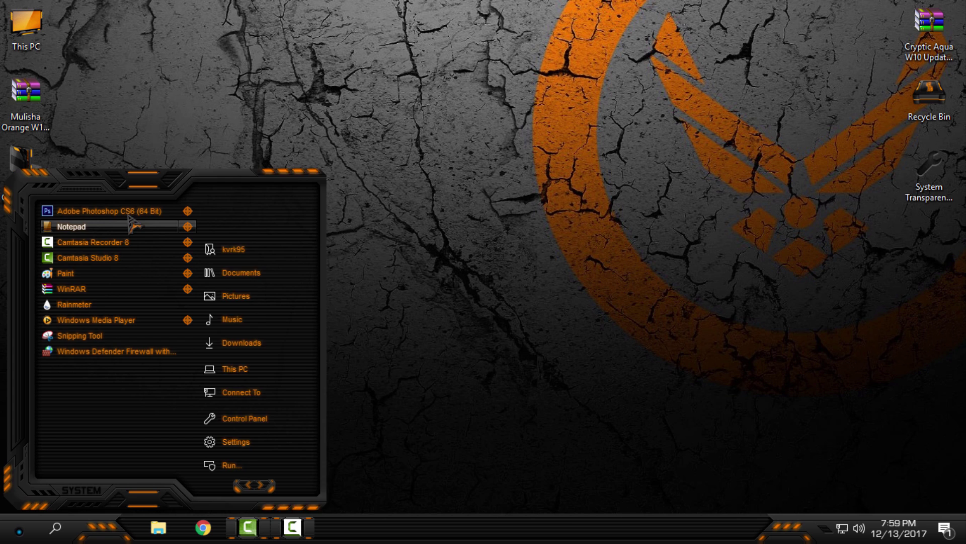
key(super)
key(super)
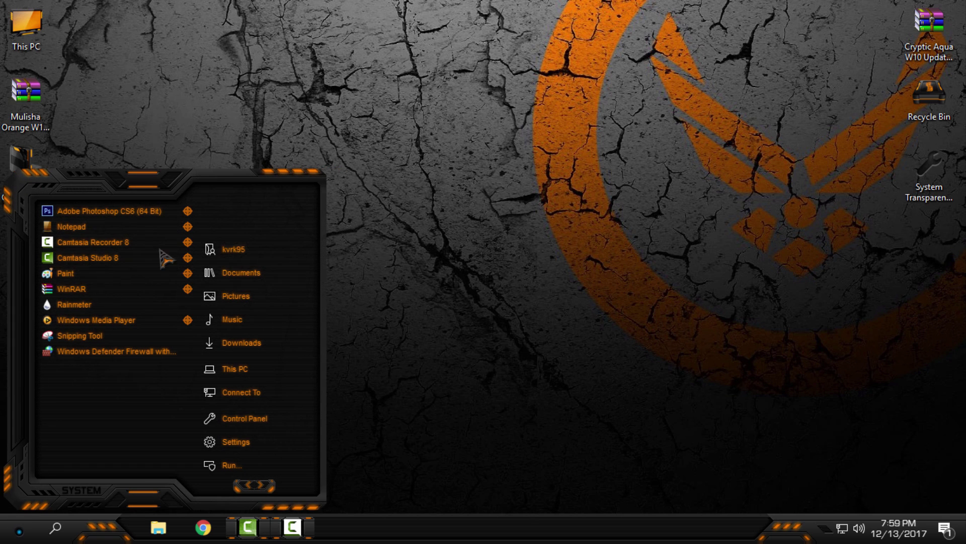
right_click(278, 214)
click(312, 215)
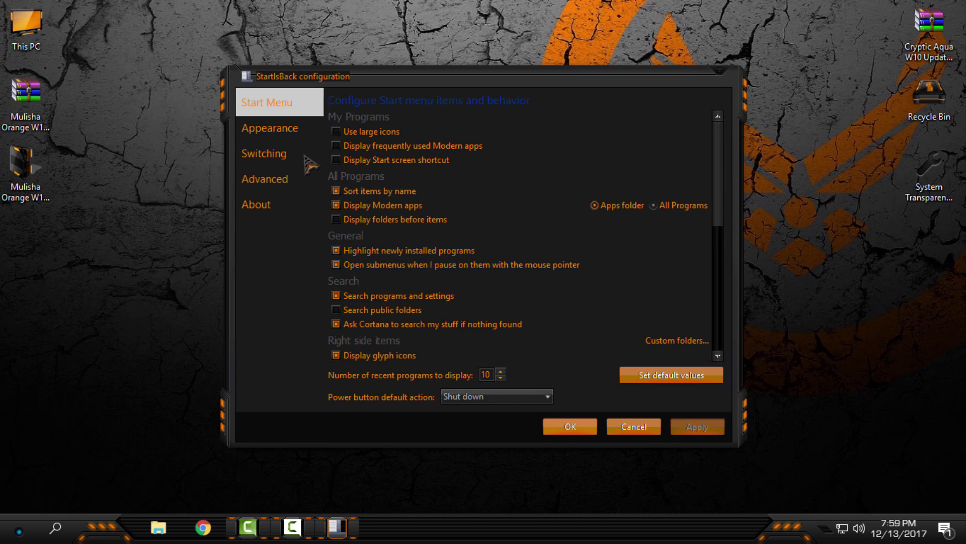
On the Appearance tab, add 6801.png from the Mulisha-Orange Start Orb folder as the Start button.
click(280, 127)
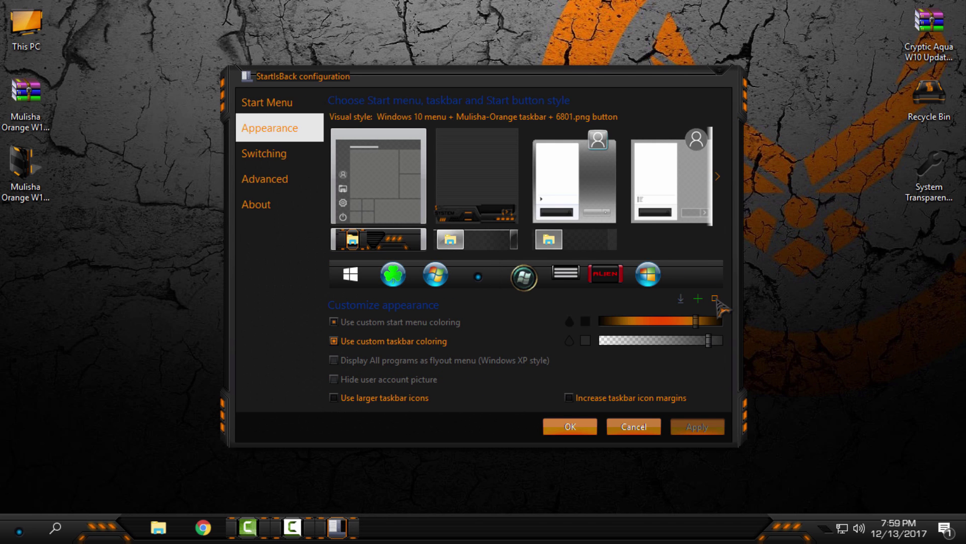
click(698, 299)
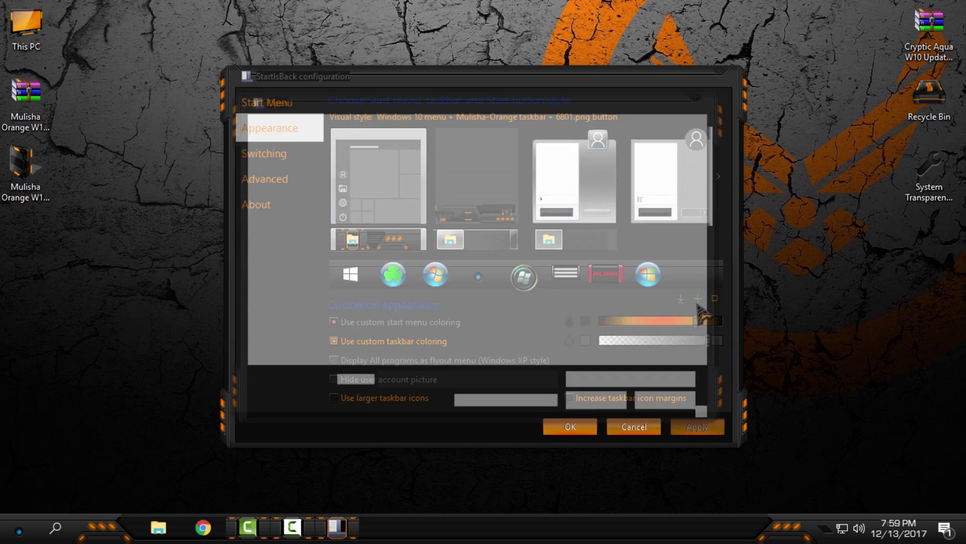
click(348, 192)
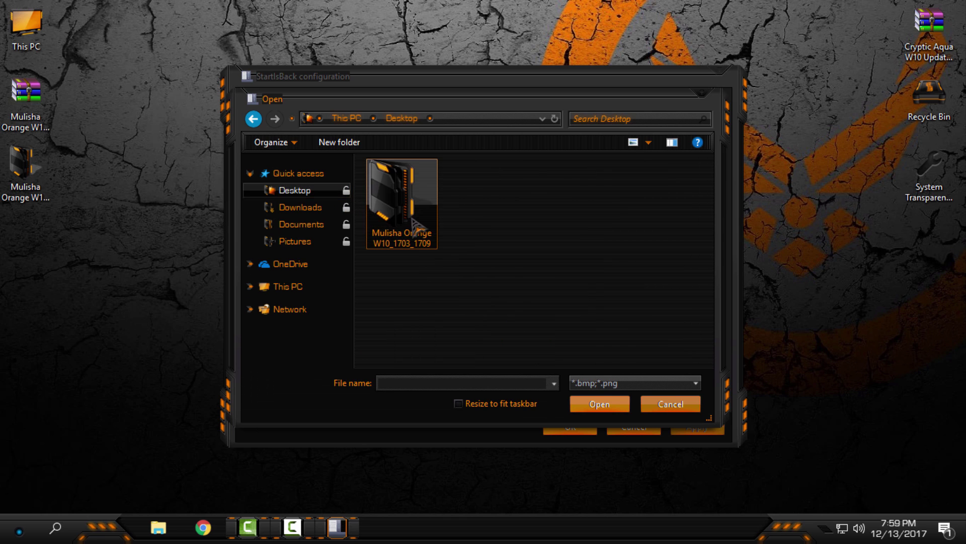
double_click(397, 193)
double_click(438, 184)
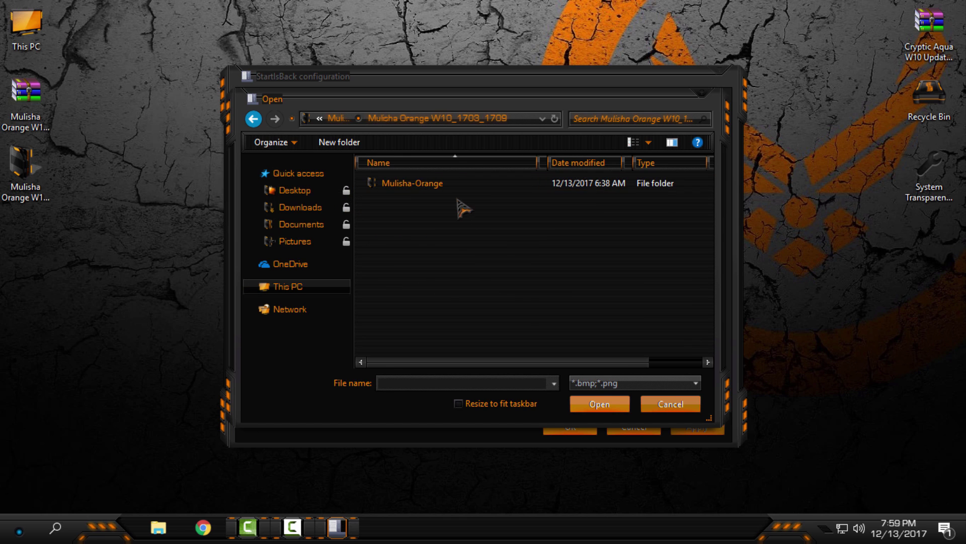
double_click(422, 184)
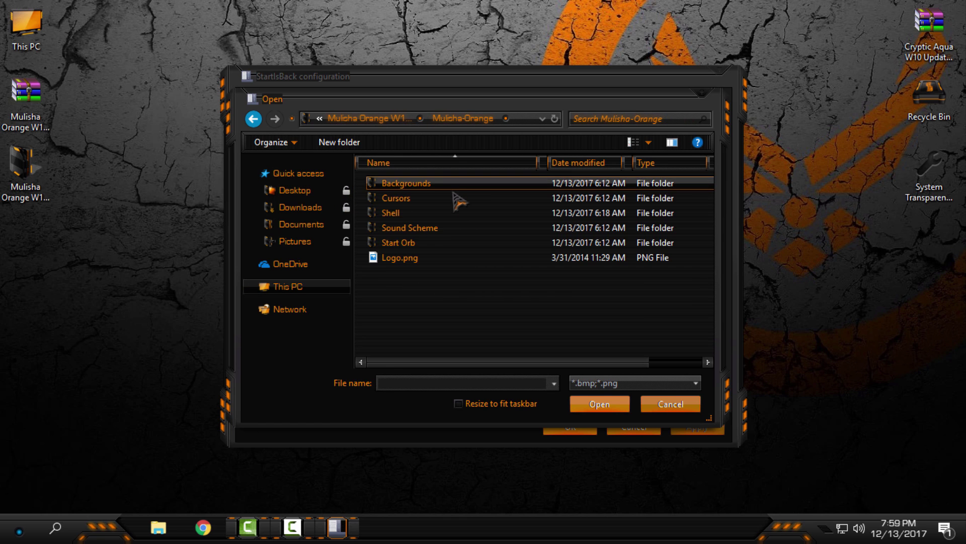
double_click(398, 243)
click(403, 227)
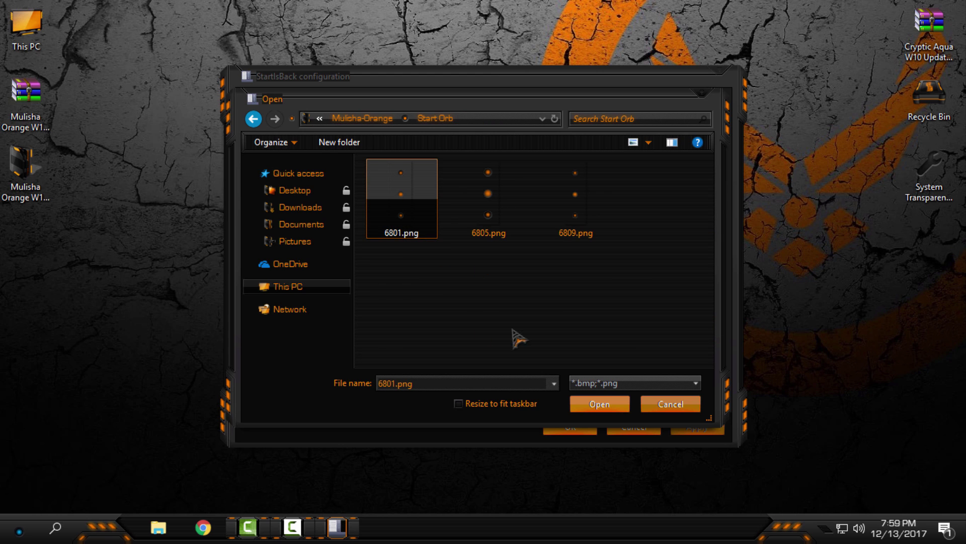
click(601, 403)
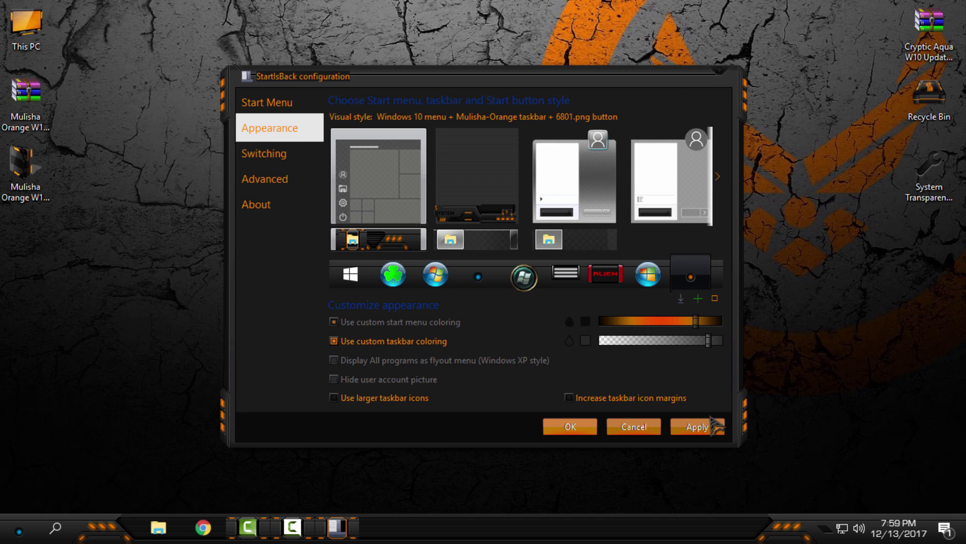
Apply the 6801.png orb, Mulisha-Orange menu style and orange-dot button, testing the Start menu.
click(709, 427)
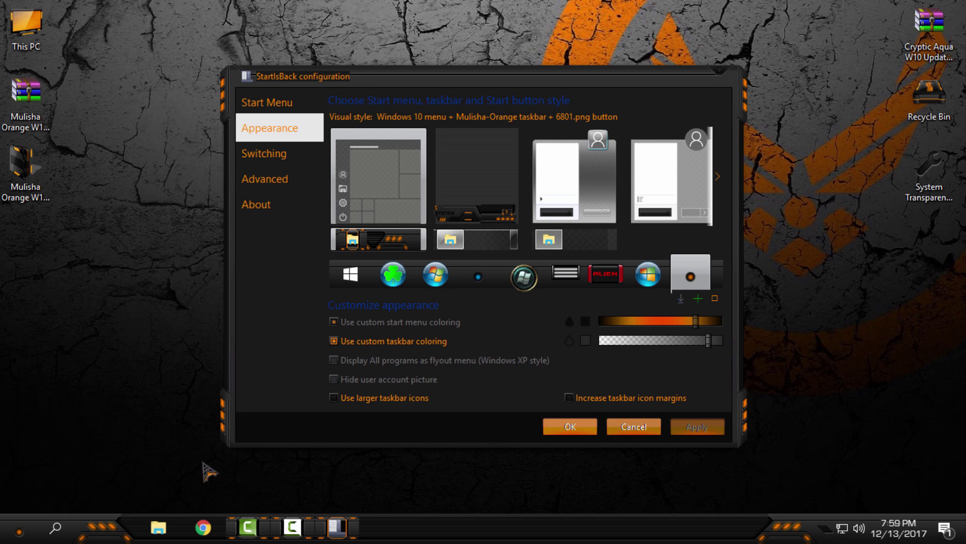
click(19, 529)
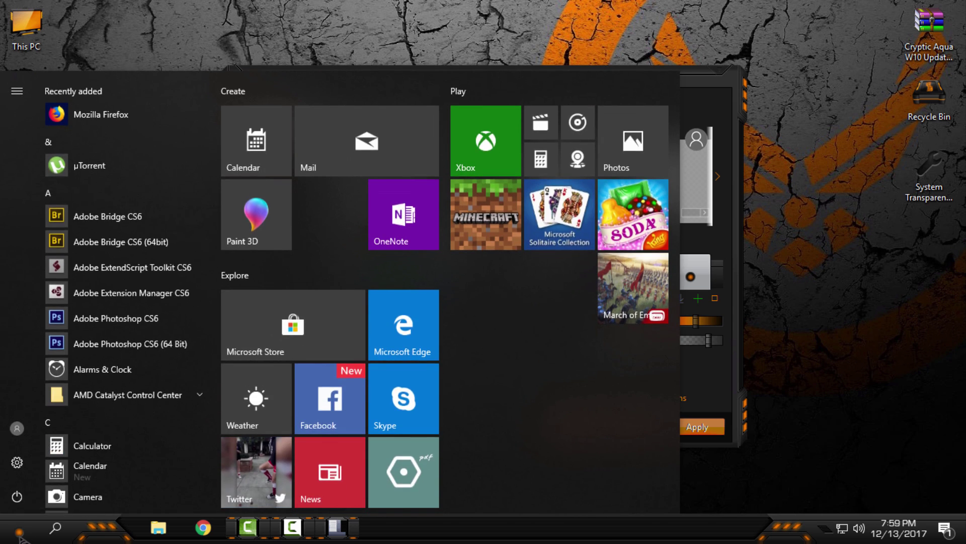
click(18, 529)
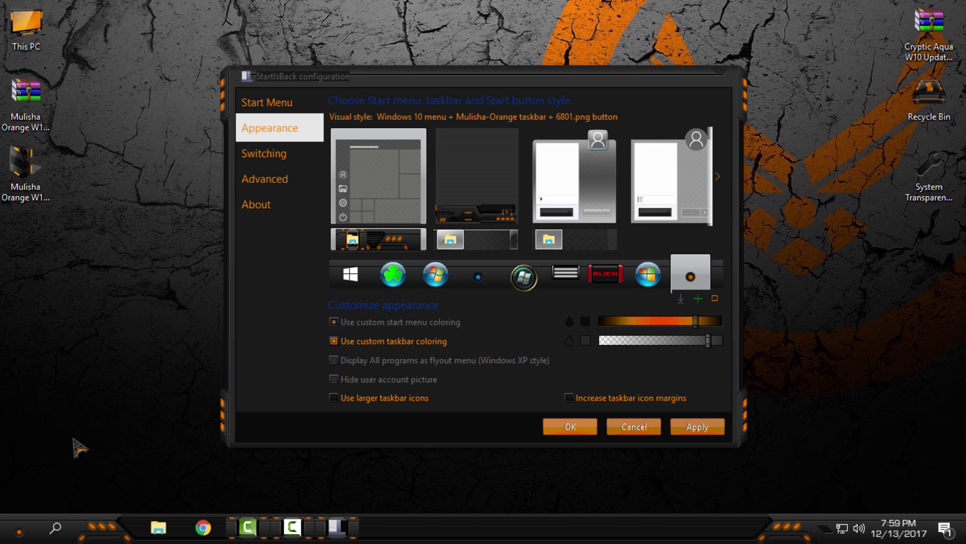
click(475, 177)
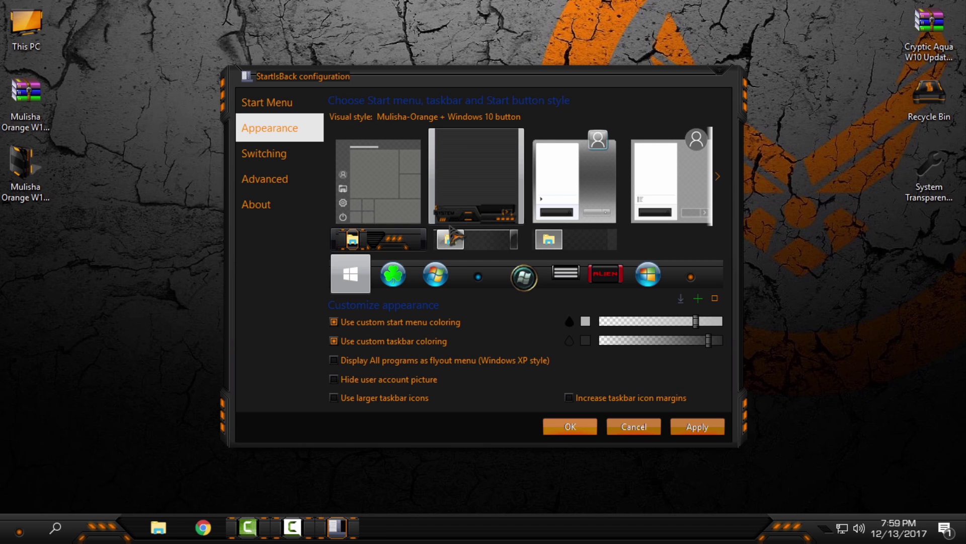
click(697, 427)
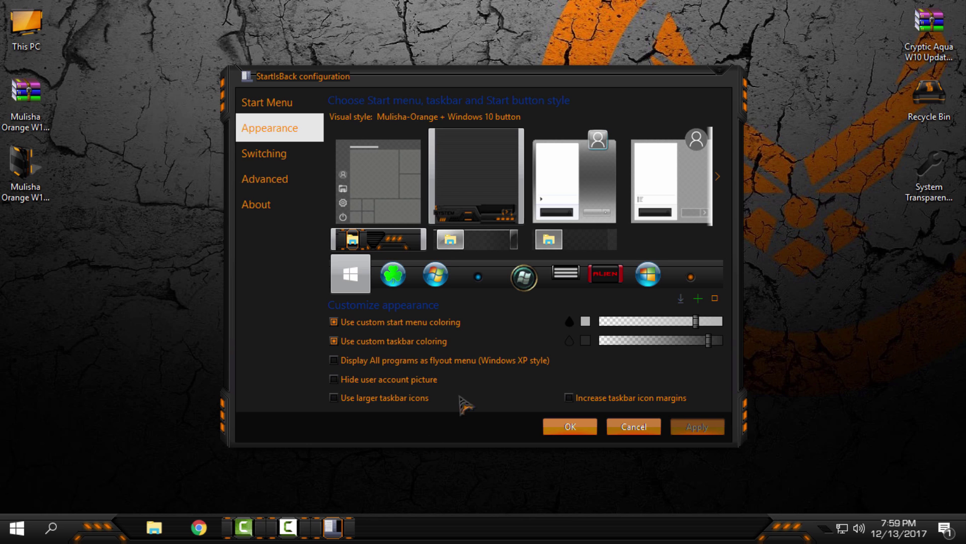
click(690, 275)
click(697, 426)
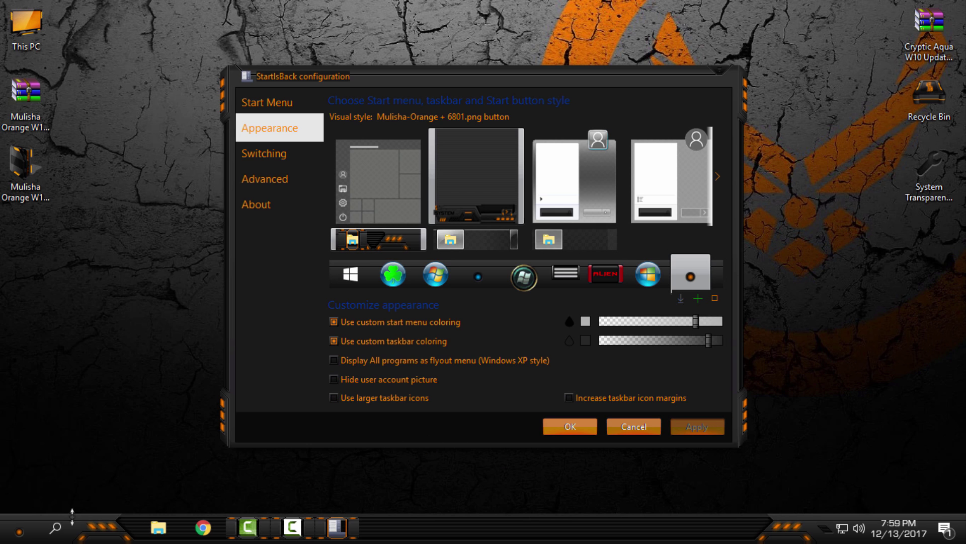
click(19, 527)
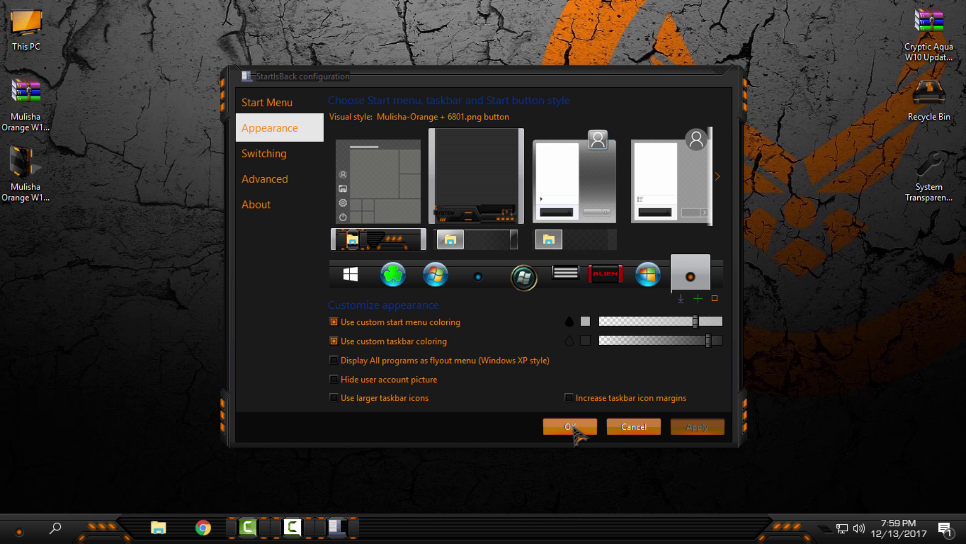
click(573, 427)
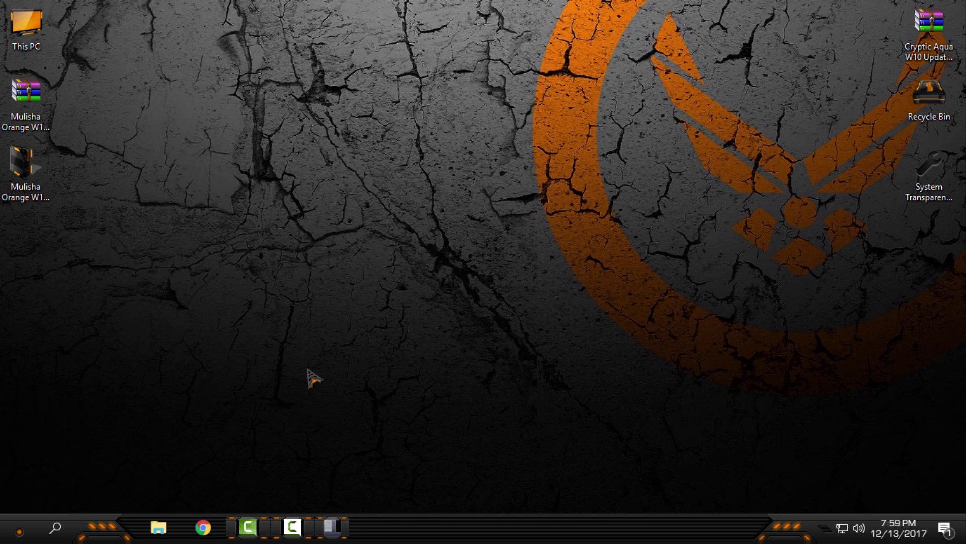
click(158, 527)
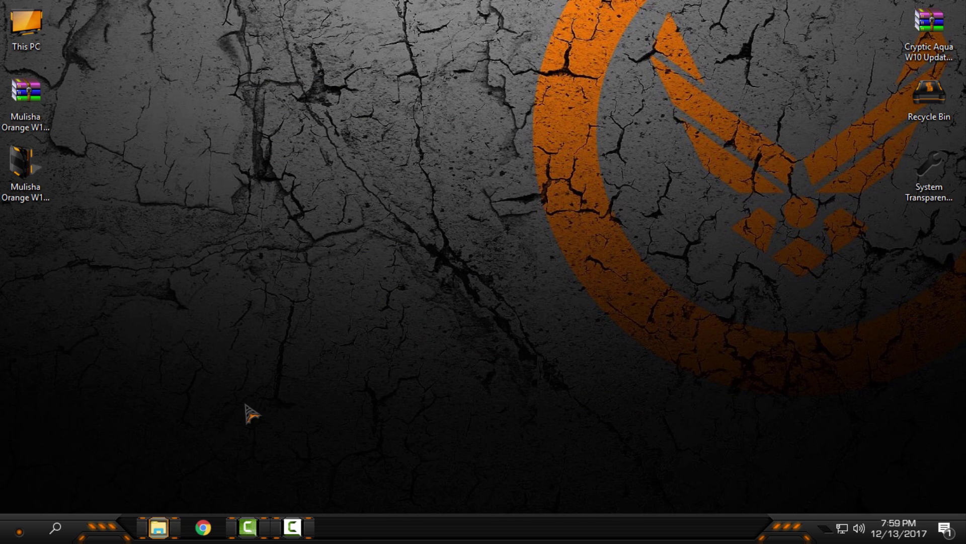
click(84, 243)
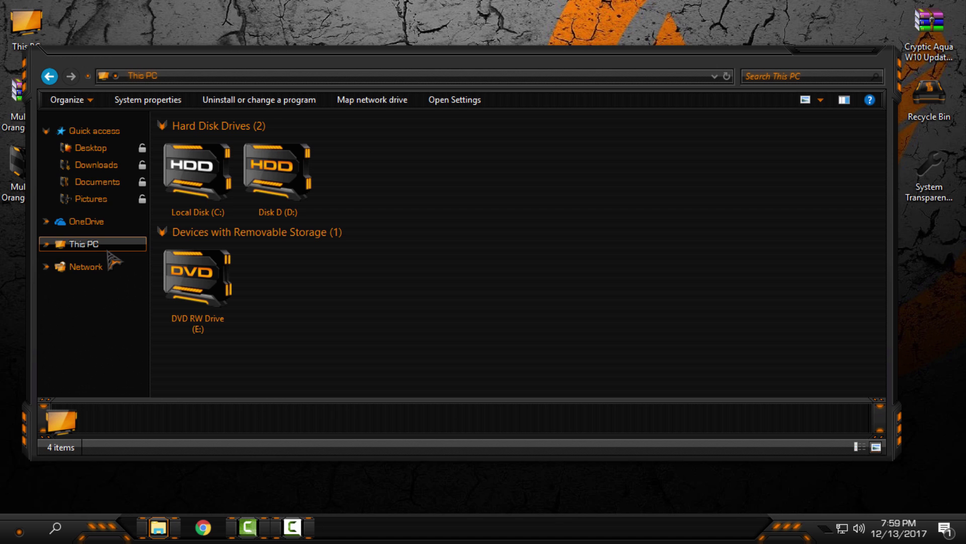
drag(362, 60, 420, 69)
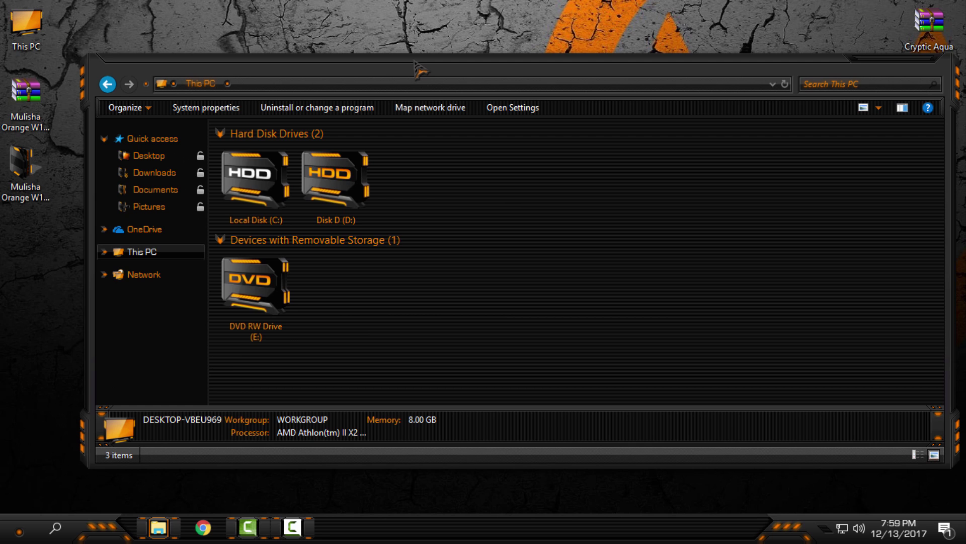
click(268, 185)
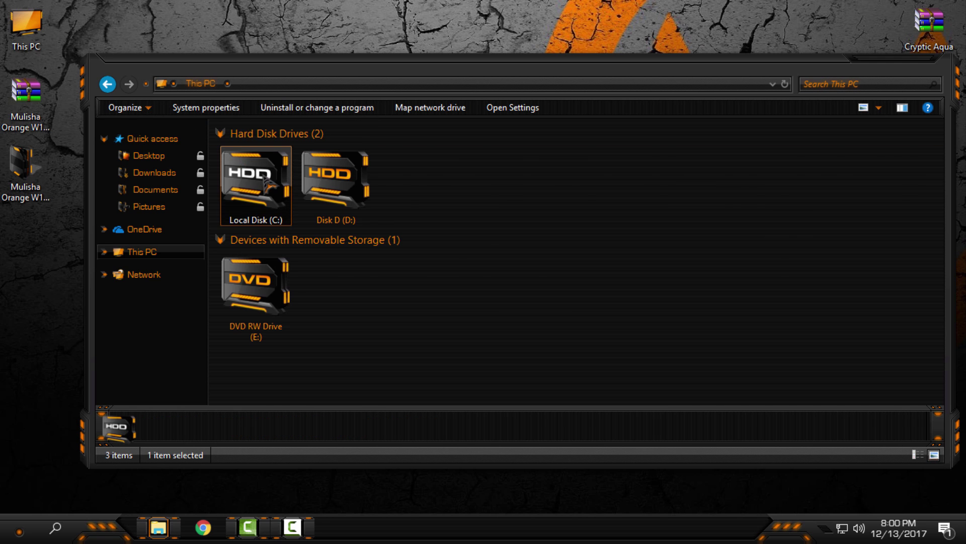
double_click(268, 184)
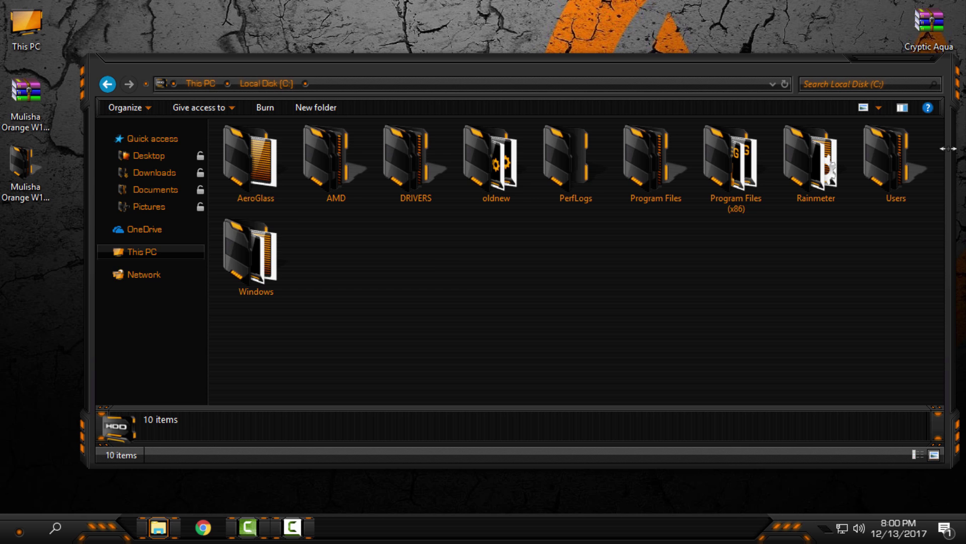
click(936, 70)
Refresh the desktop and right-click the System Transparency icon among the hidden tray apps.
right_click(452, 163)
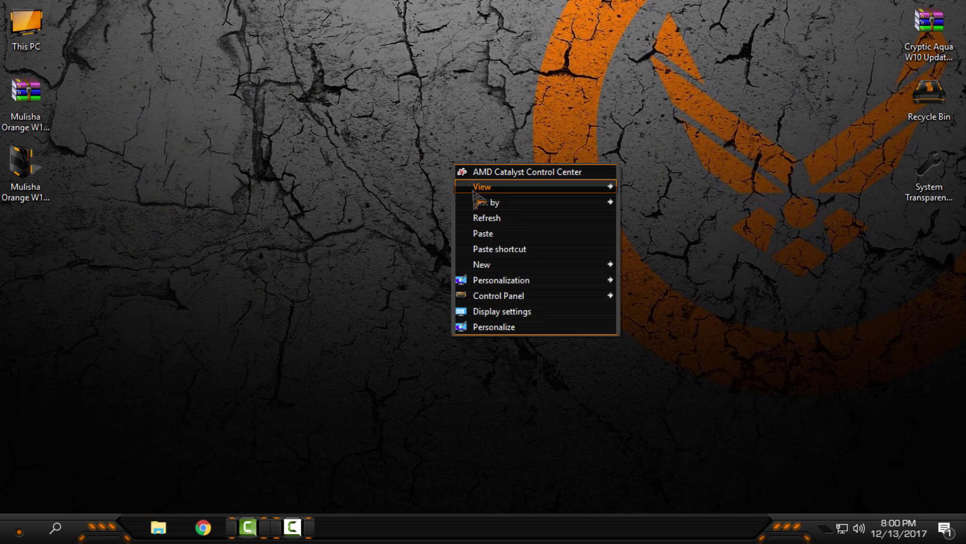
click(483, 216)
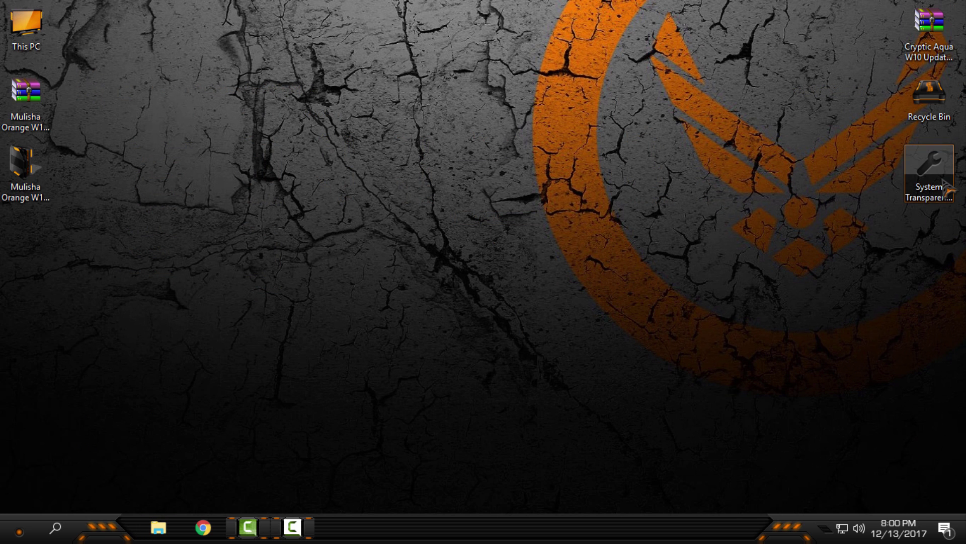
click(948, 187)
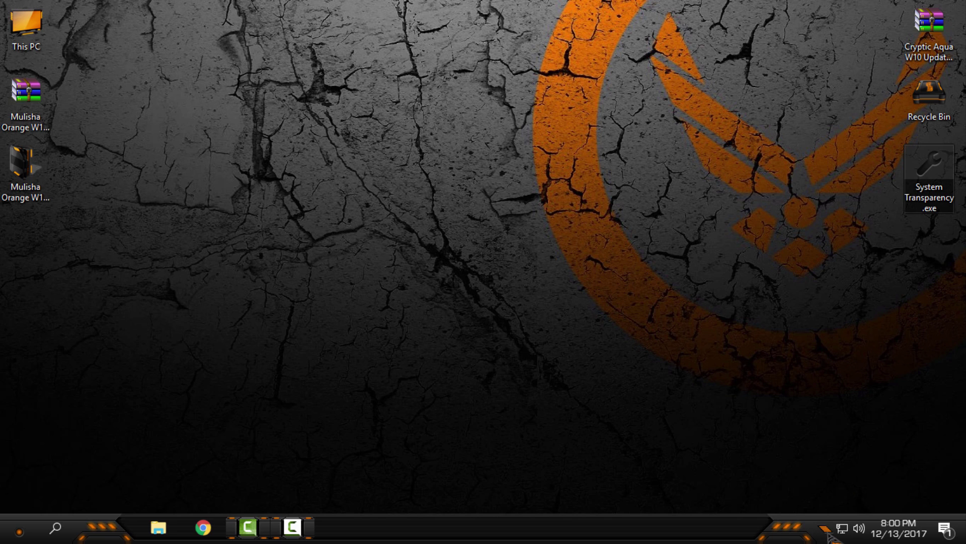
click(828, 528)
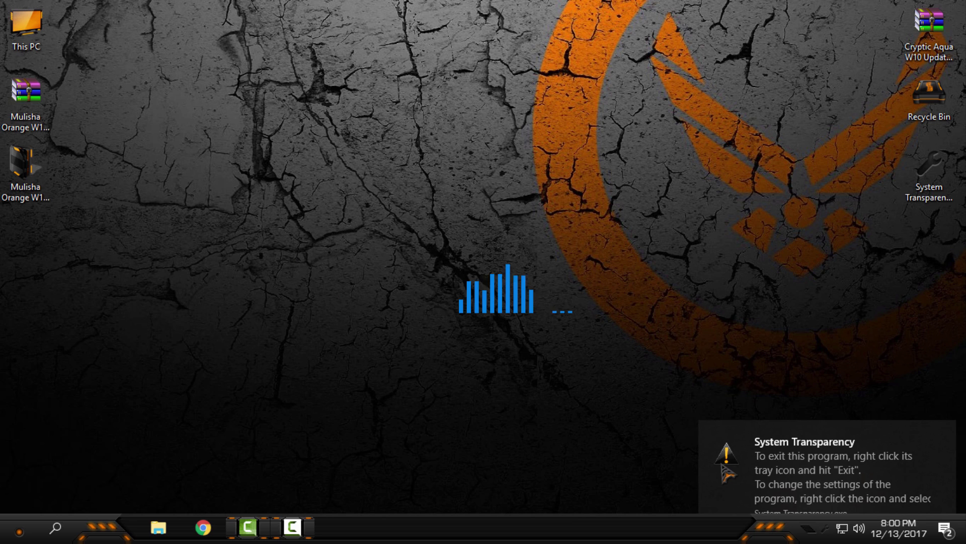
click(828, 529)
right_click(840, 499)
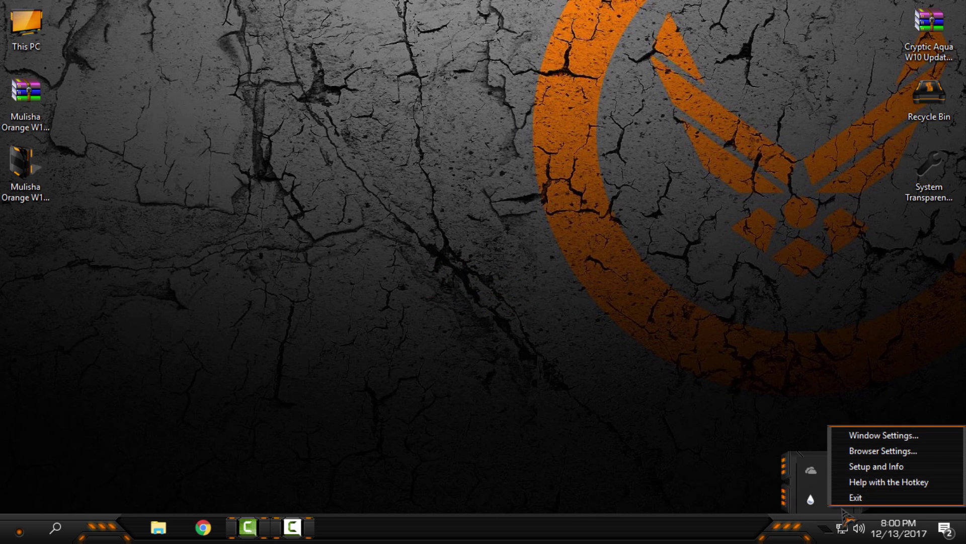
Enable level-225 transparency for popup menus, taskbar and Start menu, glance at Help, then confirm.
click(878, 466)
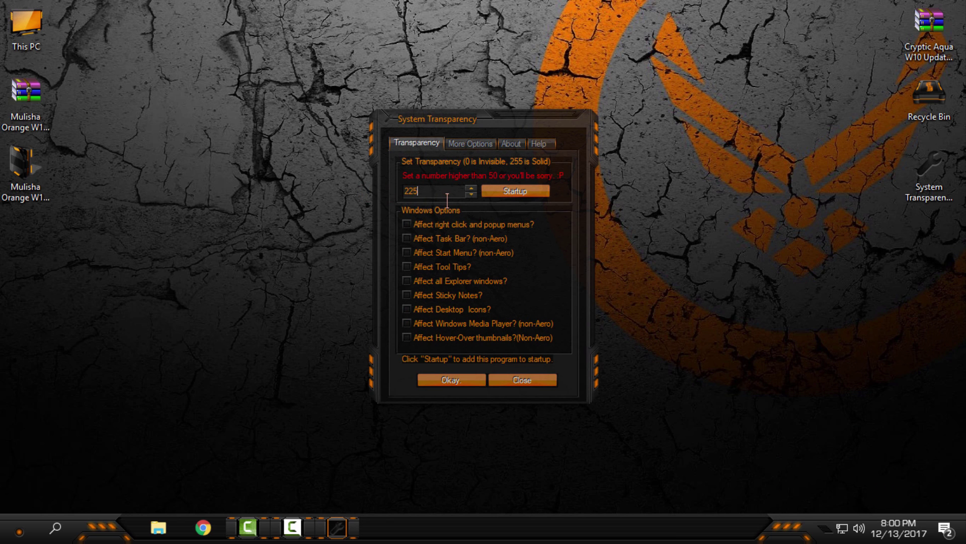
click(408, 225)
click(407, 252)
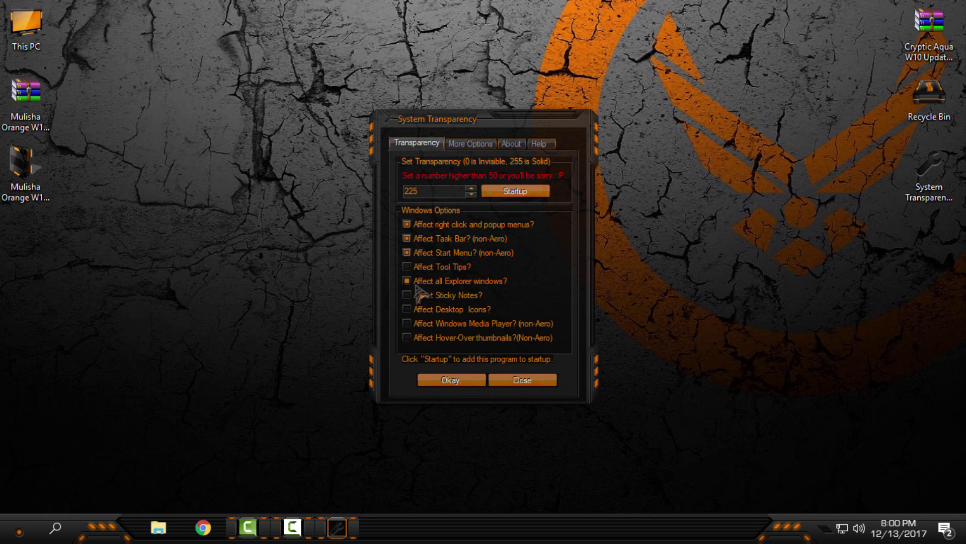
click(472, 144)
click(511, 143)
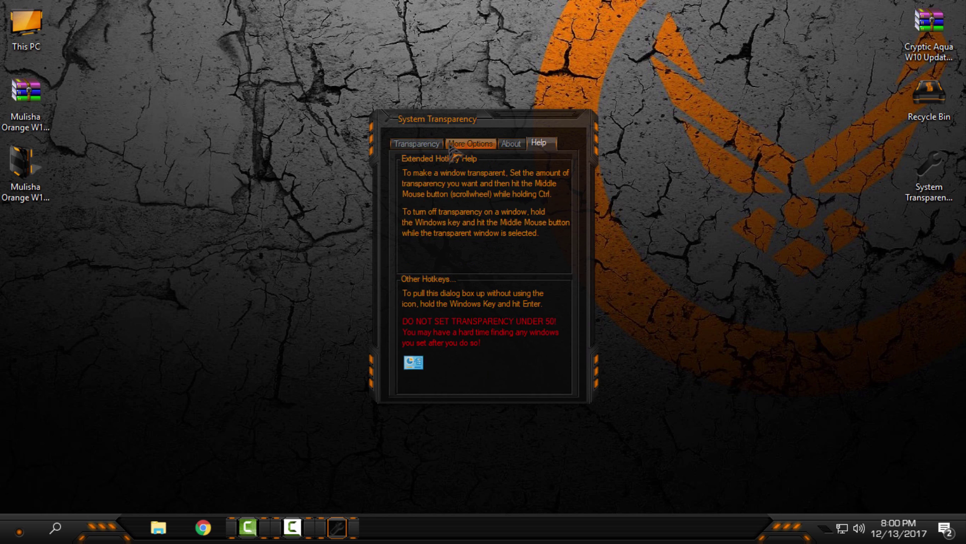
click(416, 144)
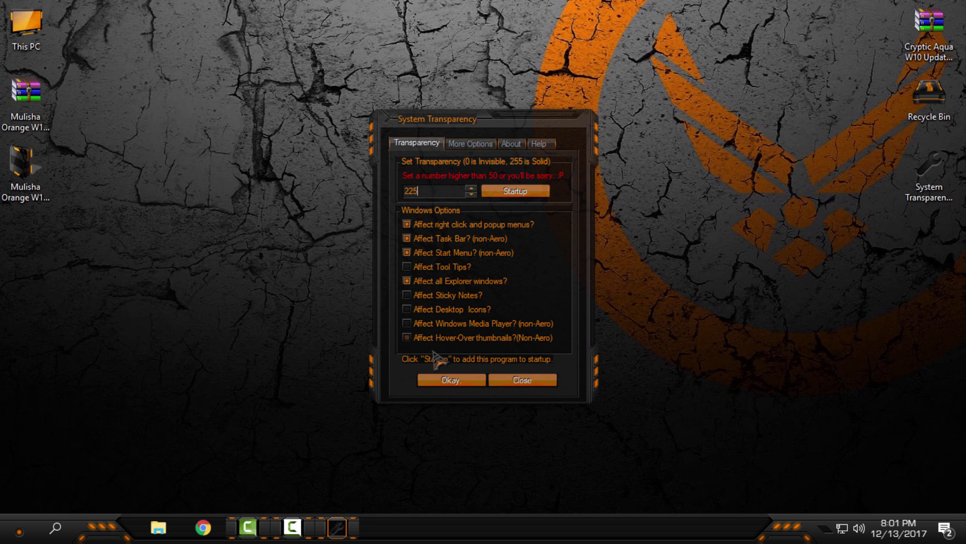
click(450, 380)
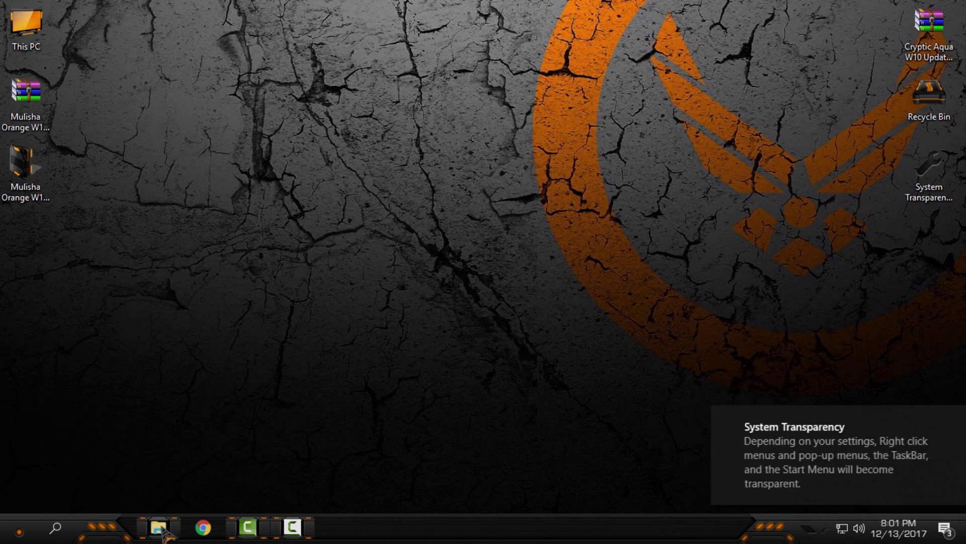
Open Explorer on This PC with Win+E, shrink it, and right-click the desktop.
key(super+e)
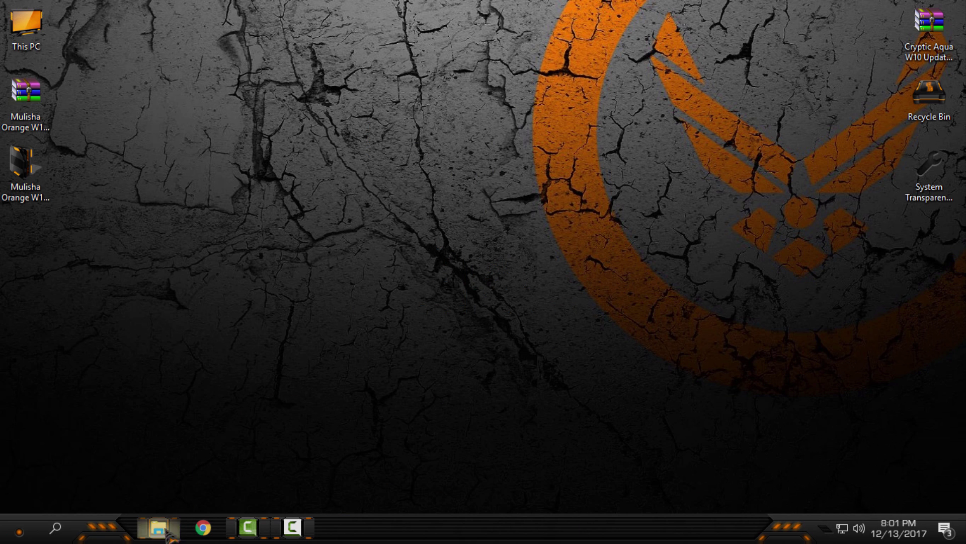
click(143, 251)
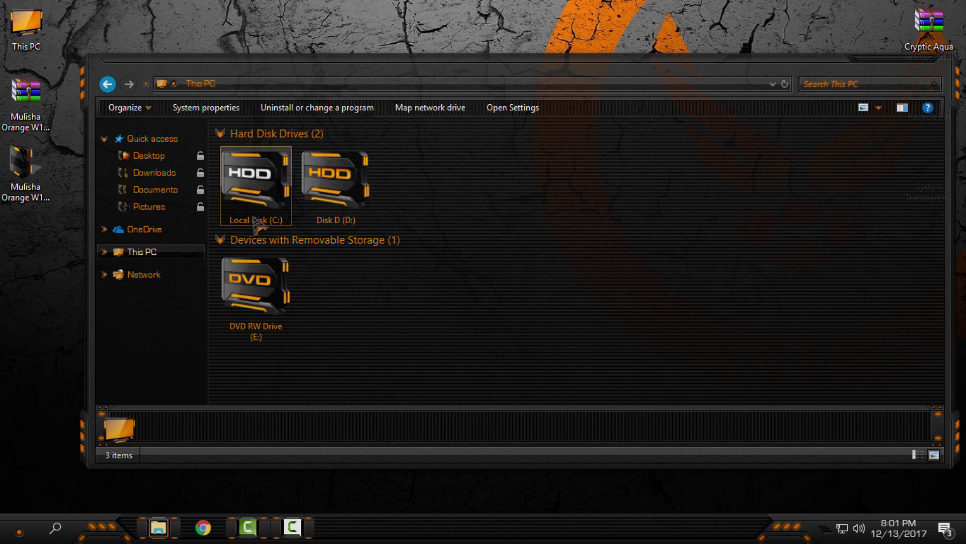
mouse_move(89, 55)
mouse_down()
mouse_move(357, 52)
mouse_move(215, 82)
mouse_up()
right_click(170, 82)
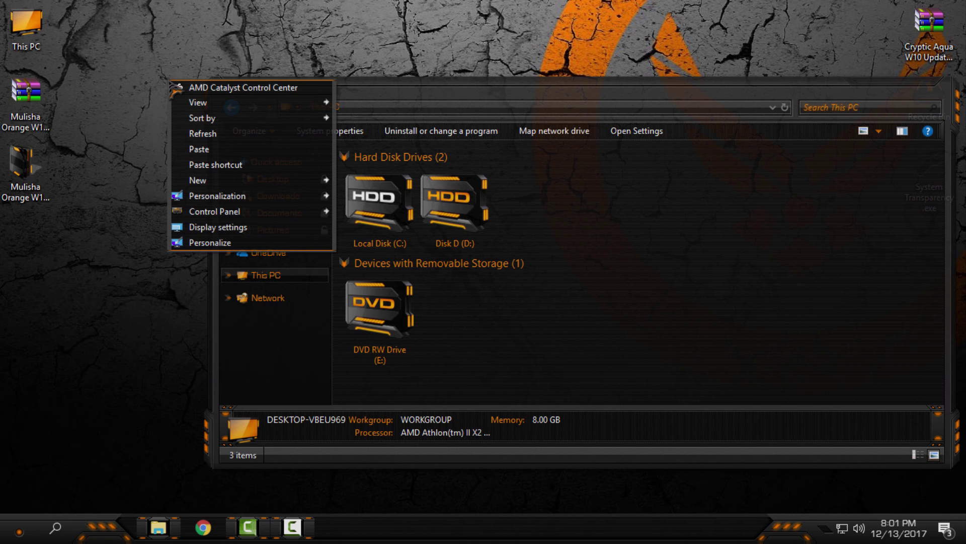
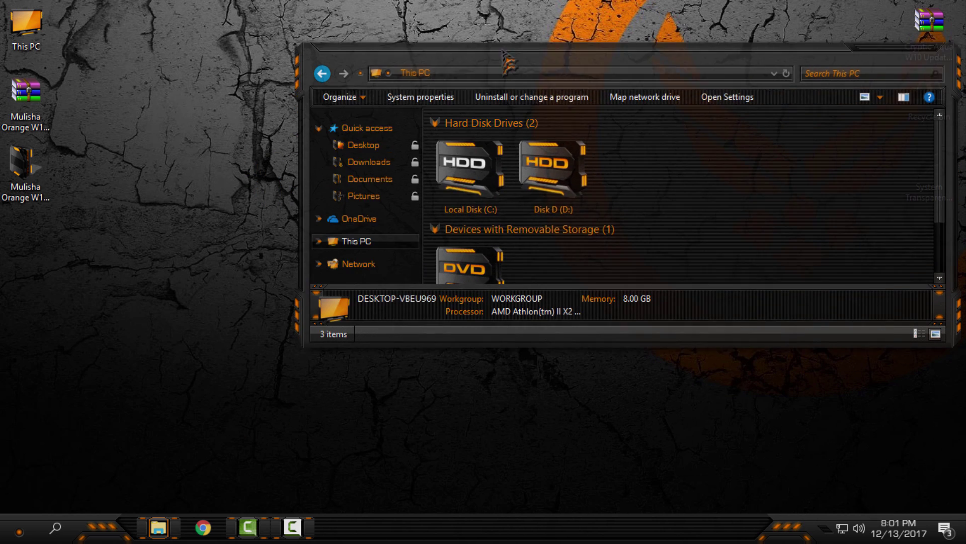
Raise the This PC window, open This PC's System properties, then maximize and restore it.
drag(502, 185, 504, 40)
key(super)
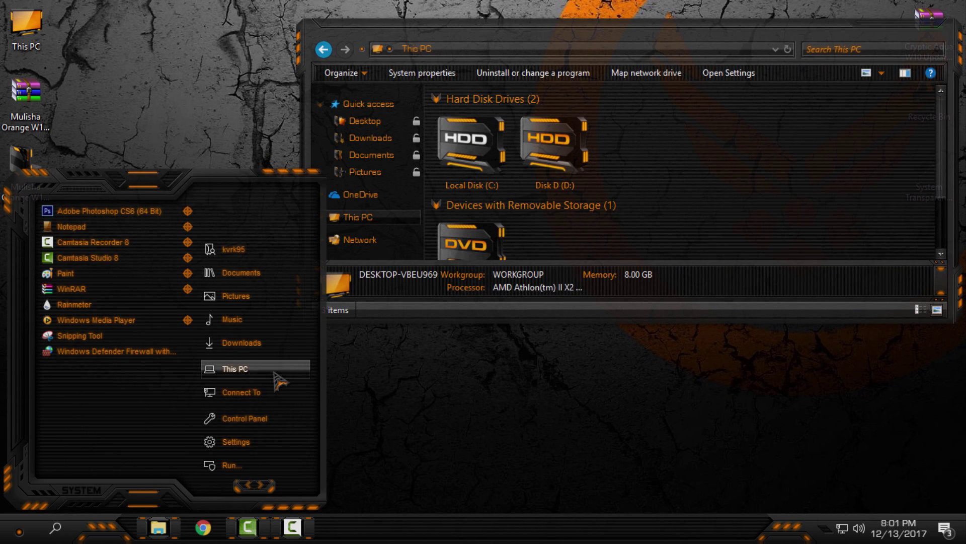
right_click(235, 368)
click(378, 363)
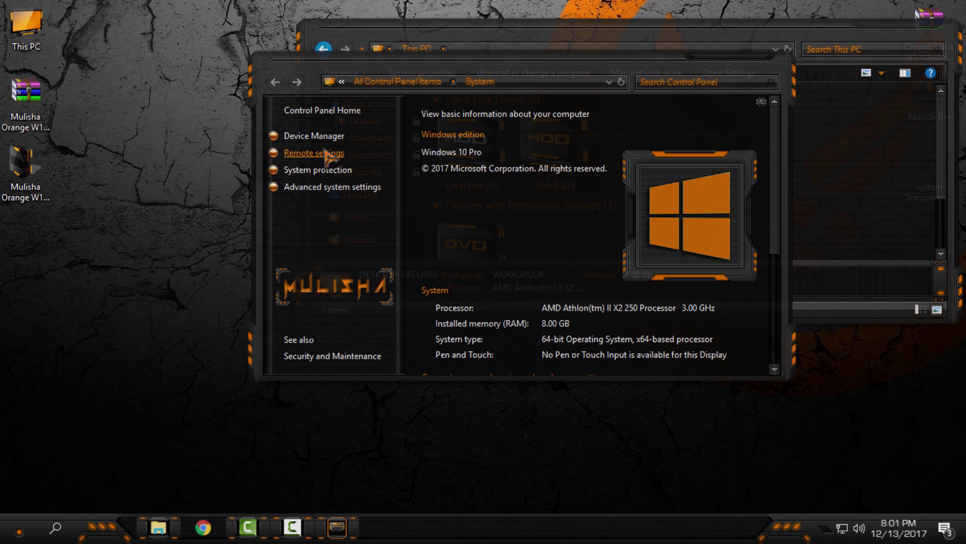
click(730, 62)
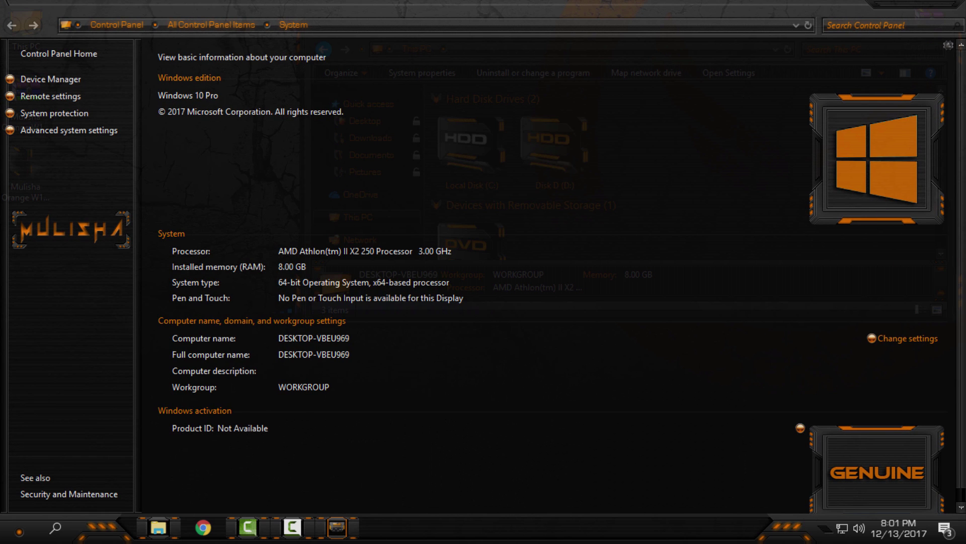
scroll(880, 220, down, 1)
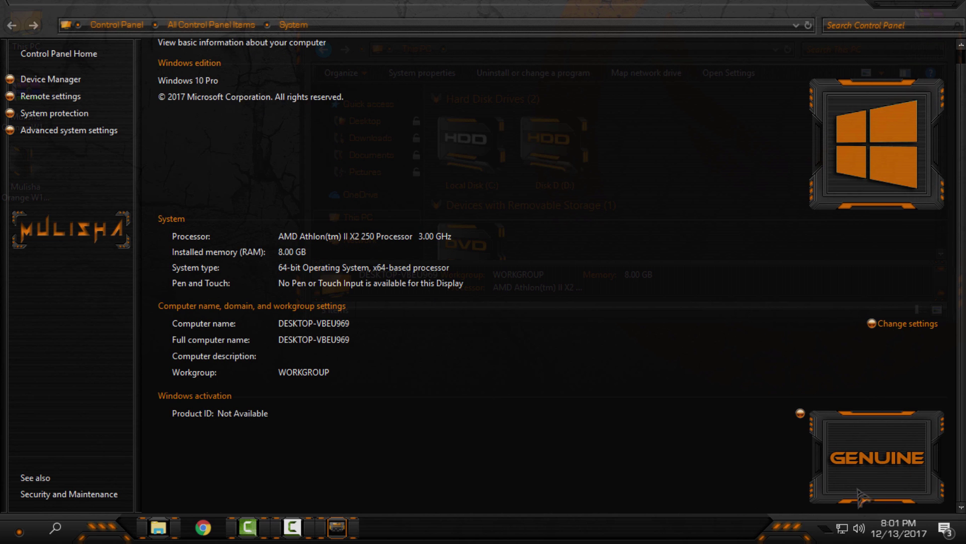
scroll(861, 496, up, 1)
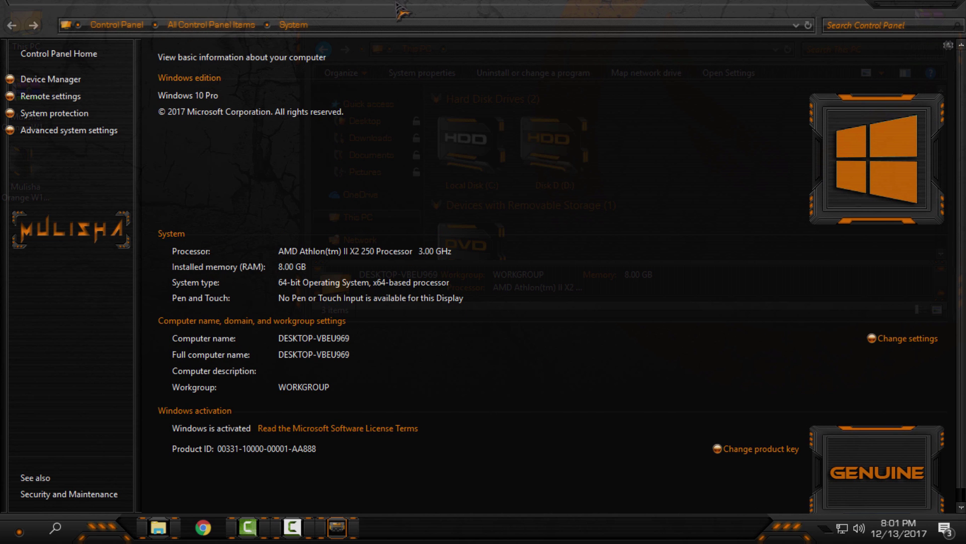
drag(400, 11, 566, 167)
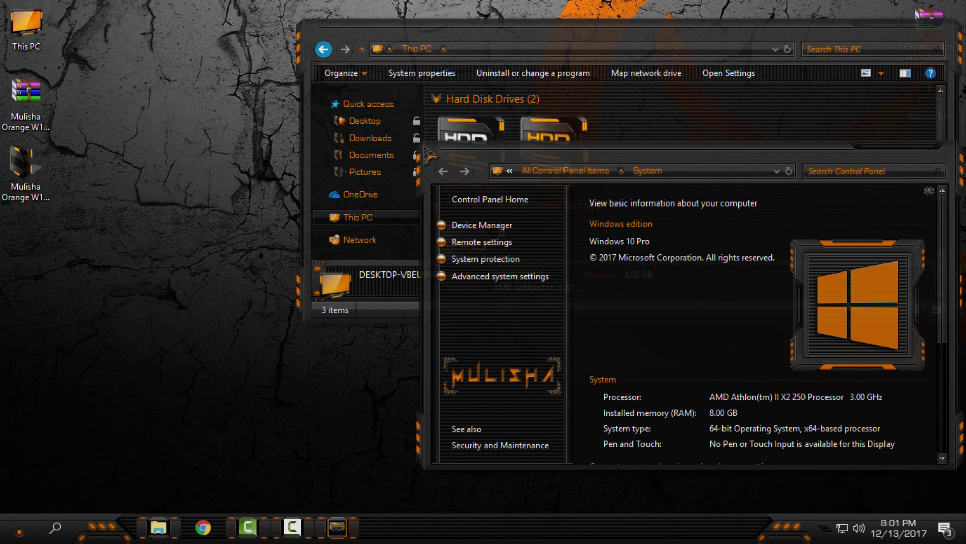
Move the System window lower-right and open a centred All Control Panel Items window.
drag(427, 144, 364, 194)
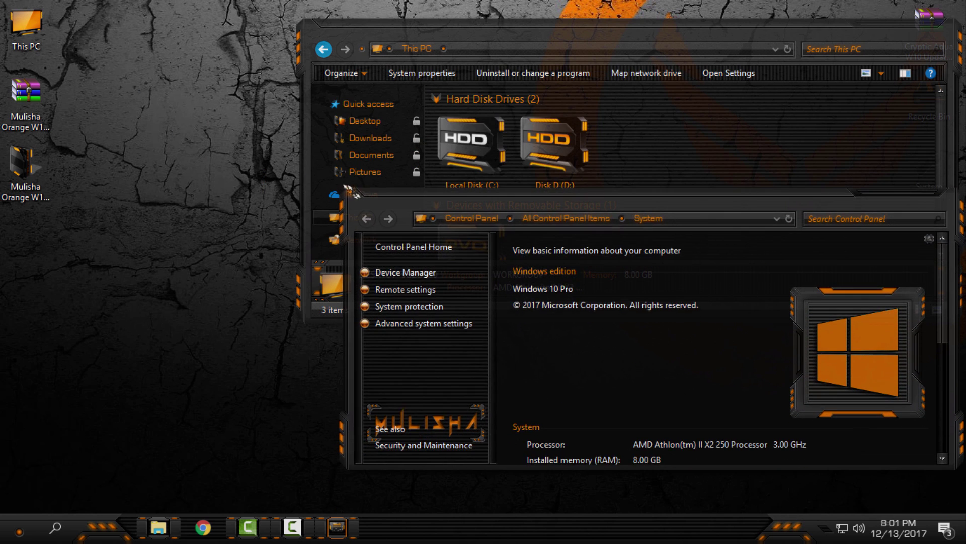
drag(502, 204, 512, 227)
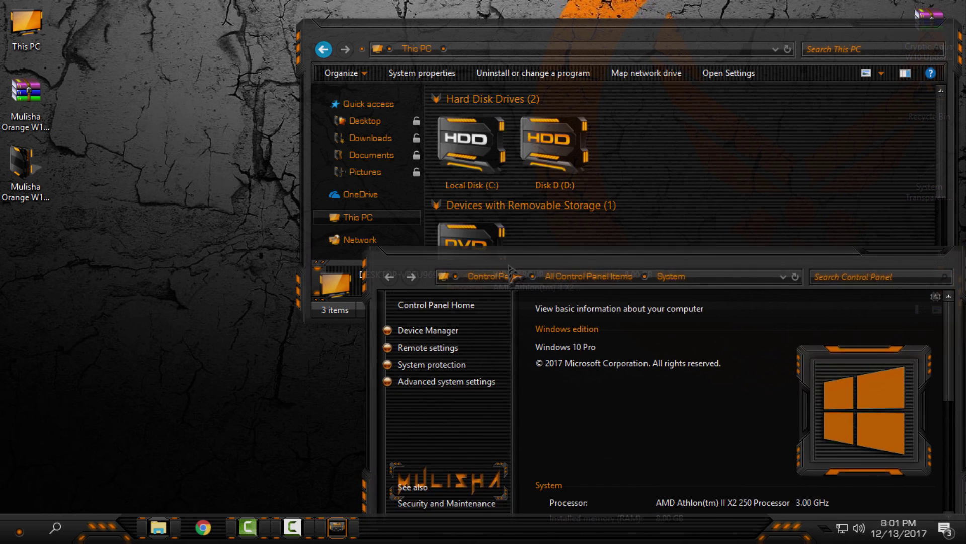
key(super)
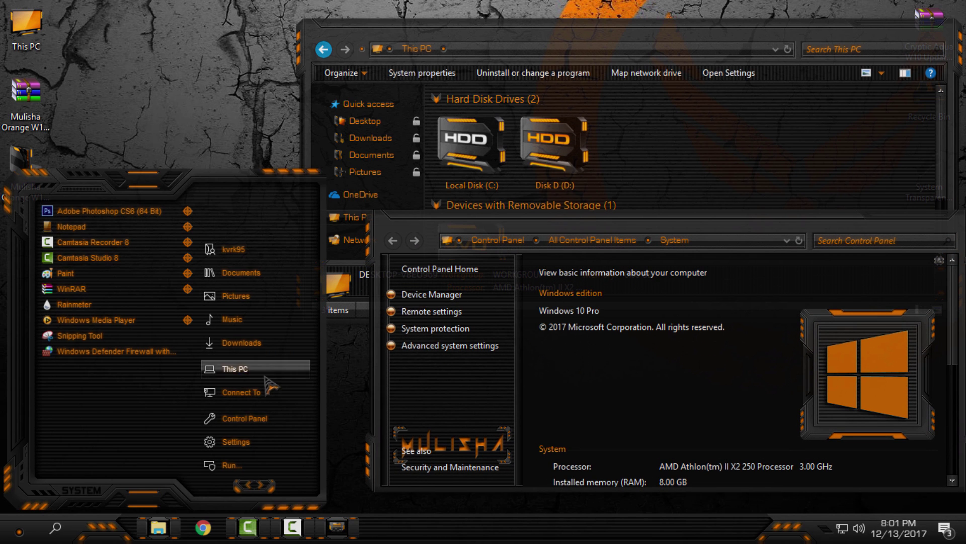
right_click(249, 418)
click(286, 425)
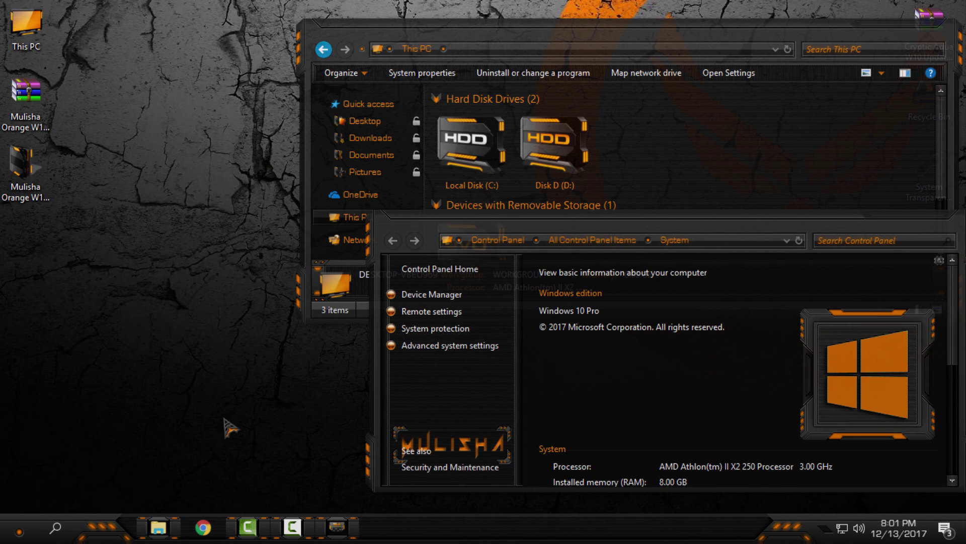
drag(386, 37, 519, 99)
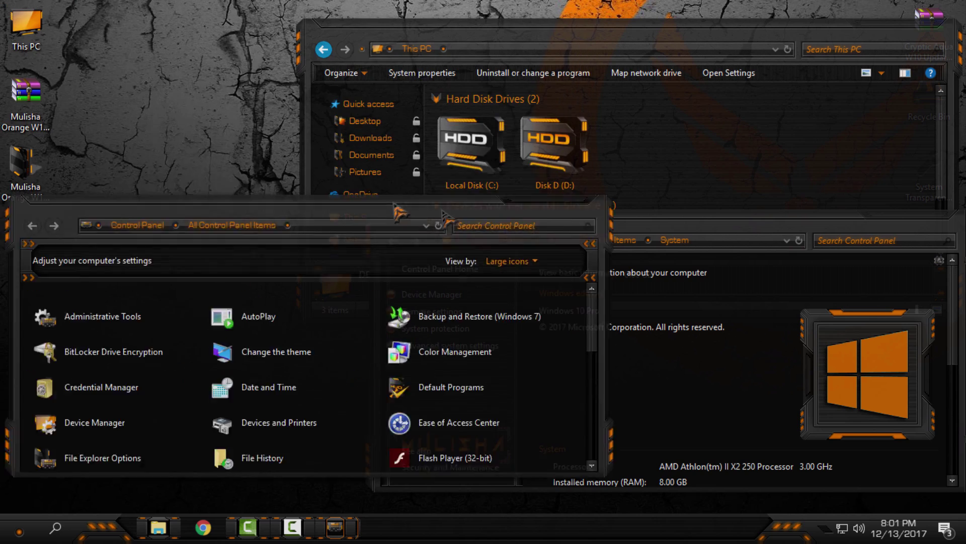
Open Documents from Start, switch it to This PC, and move it lower.
key(super)
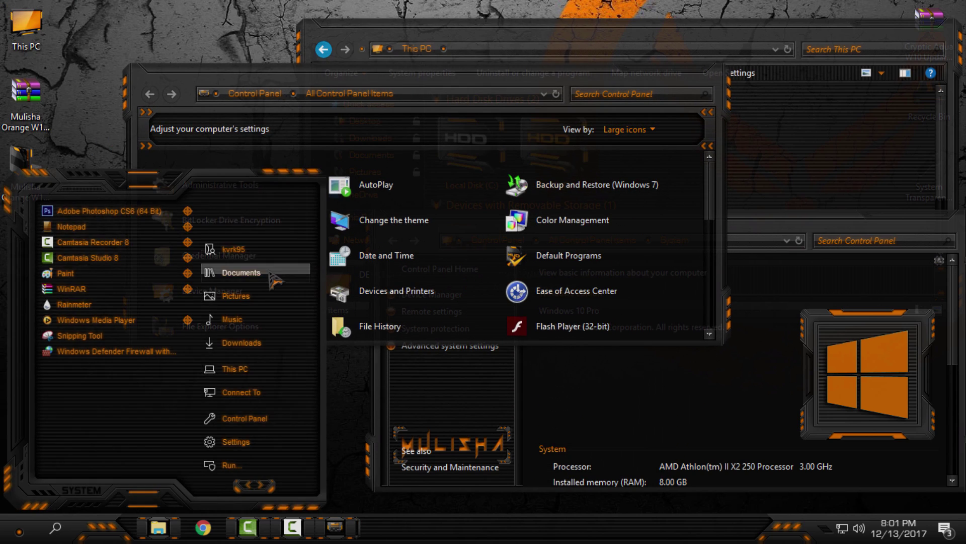
click(249, 270)
click(52, 198)
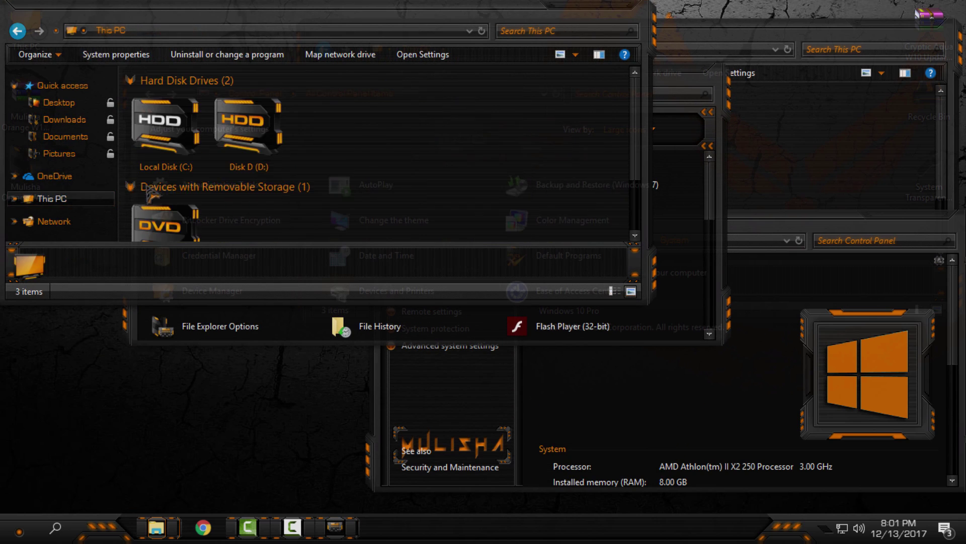
drag(381, 35, 408, 217)
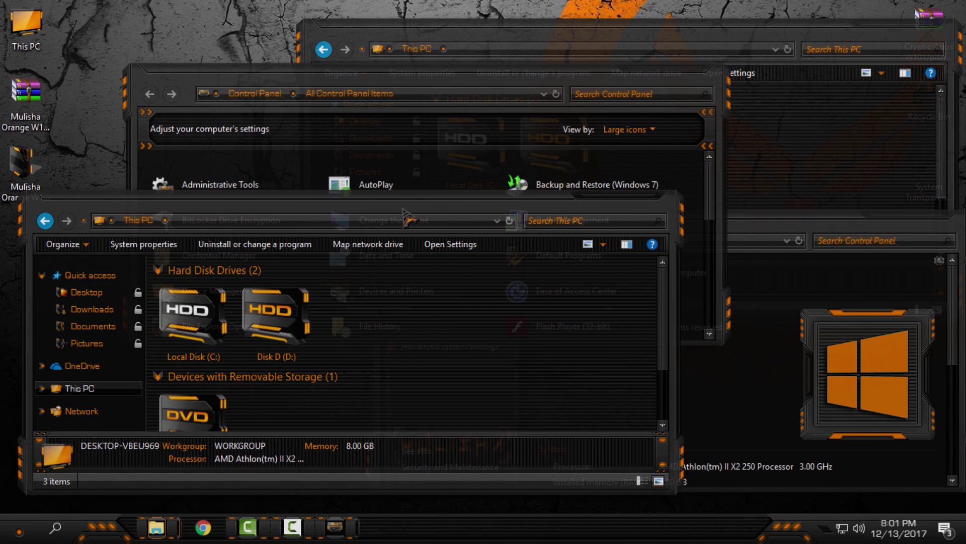
Open a second This PC window and browse Local Disk (C:) maximized.
key(super)
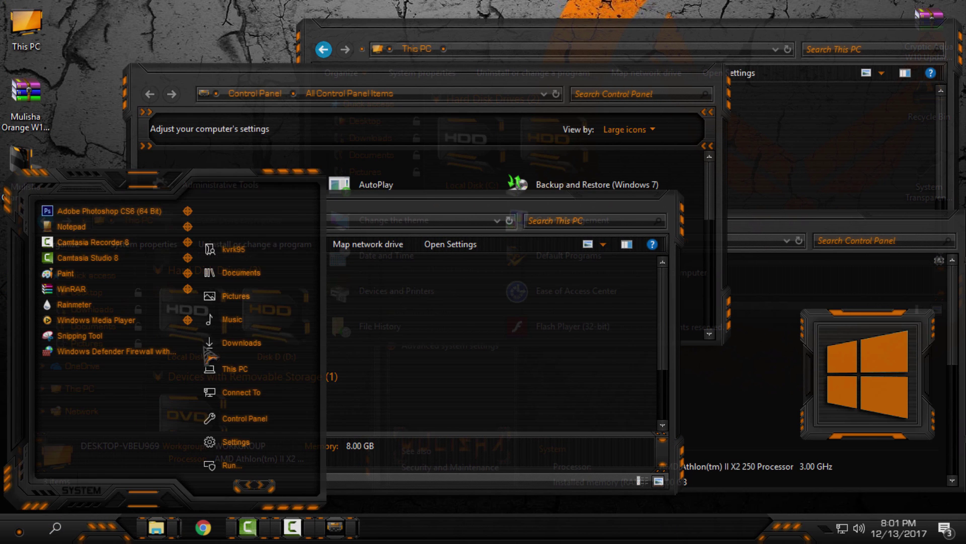
click(268, 381)
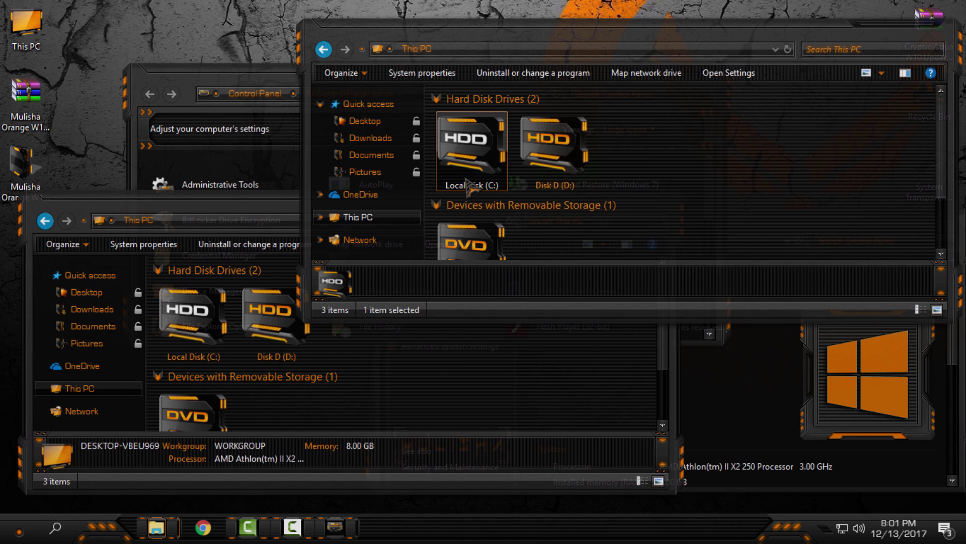
double_click(471, 147)
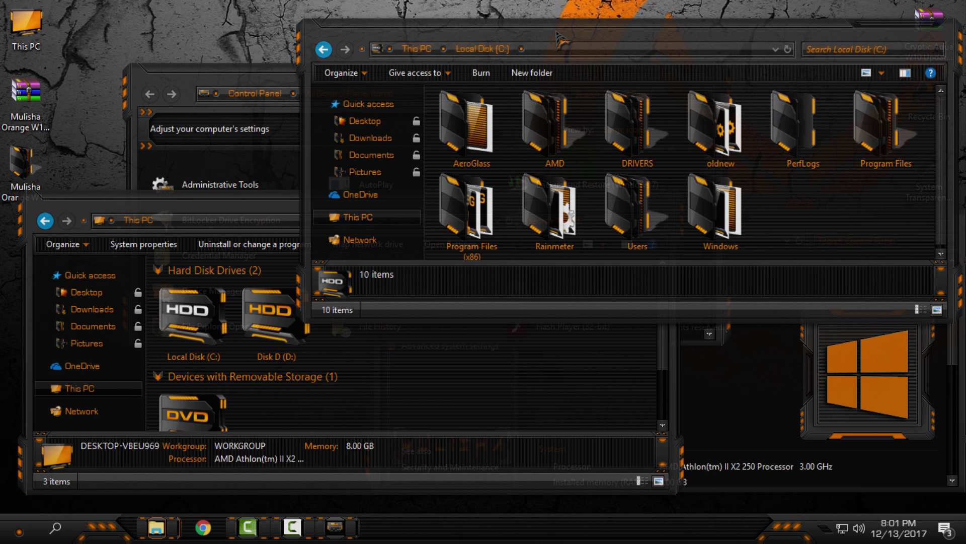
drag(560, 38, 556, 23)
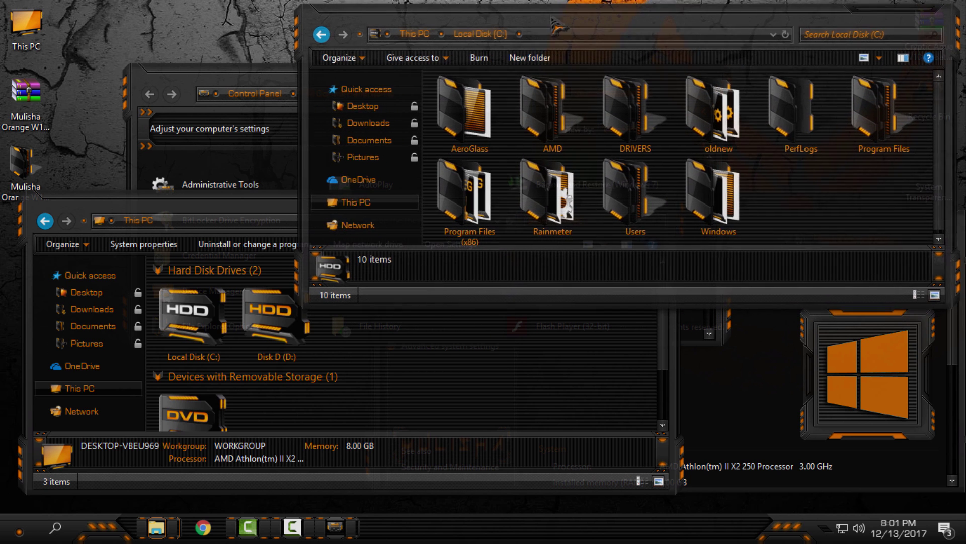
click(910, 16)
Close the Local Disk (C:), This PC and All Control Panel Items windows, then maximize System.
click(950, 8)
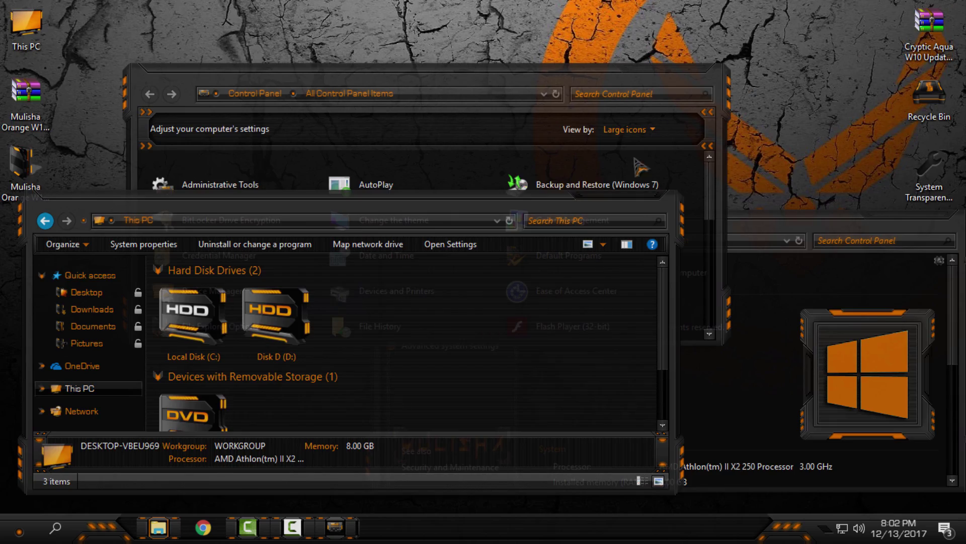
double_click(624, 210)
click(949, 8)
click(675, 75)
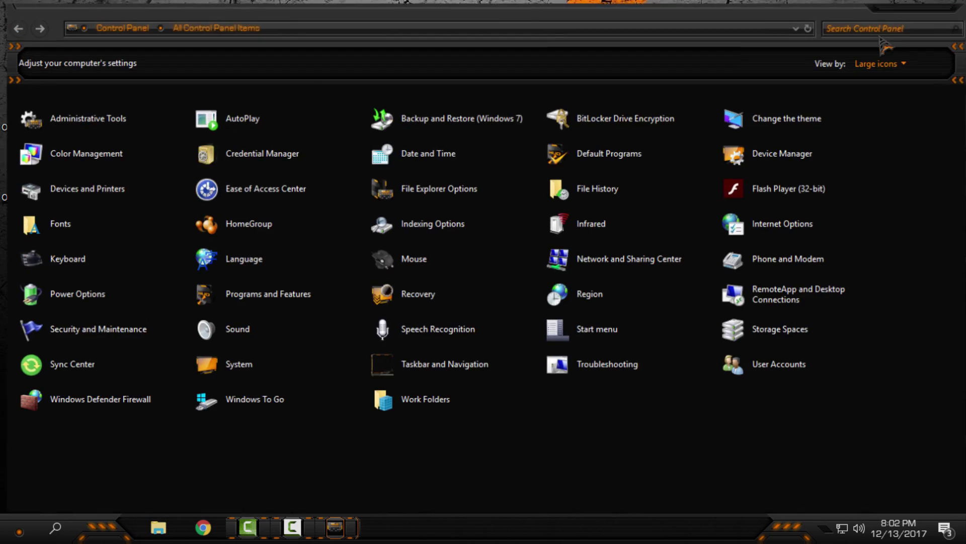
click(943, 14)
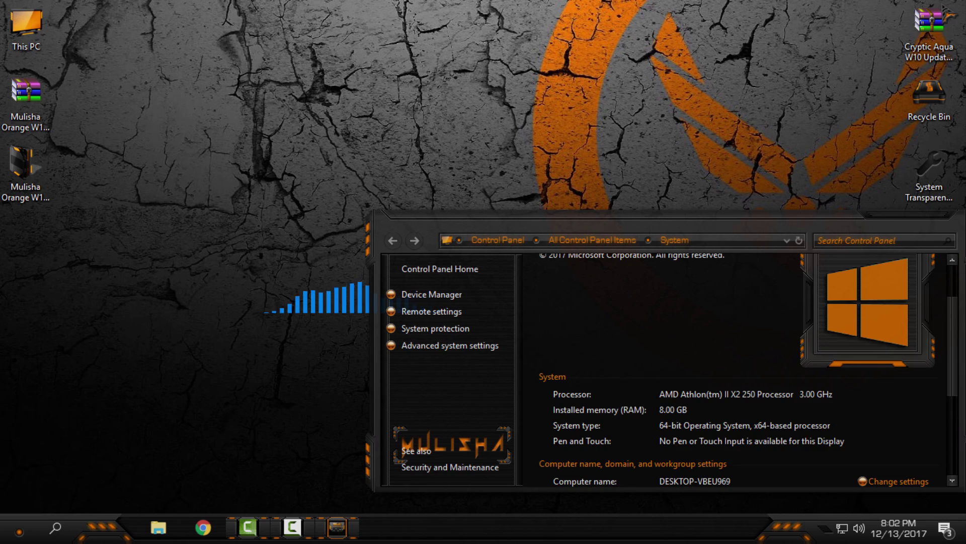
click(913, 227)
scroll(494, 288, up, 1)
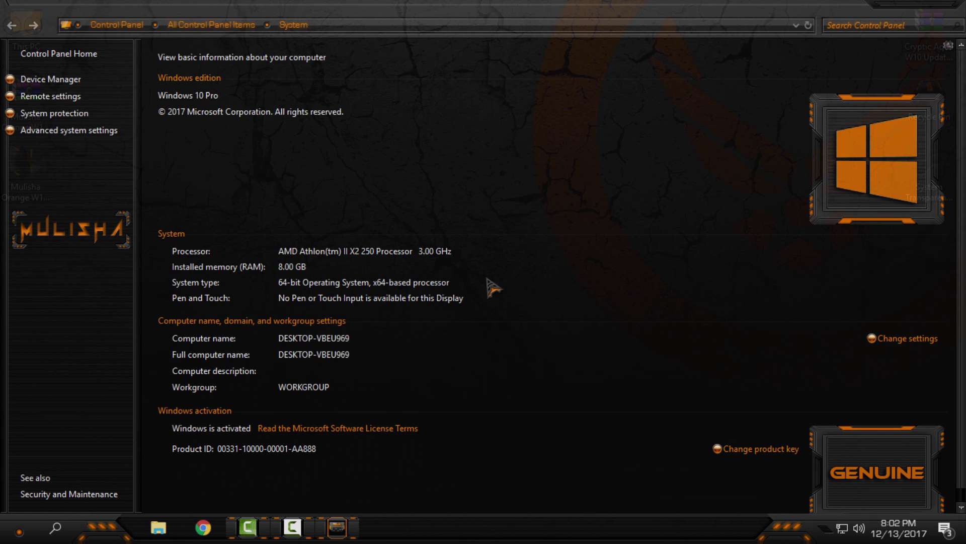
Close the System window, show the themed Start menu, and refresh the empty desktop.
click(953, 9)
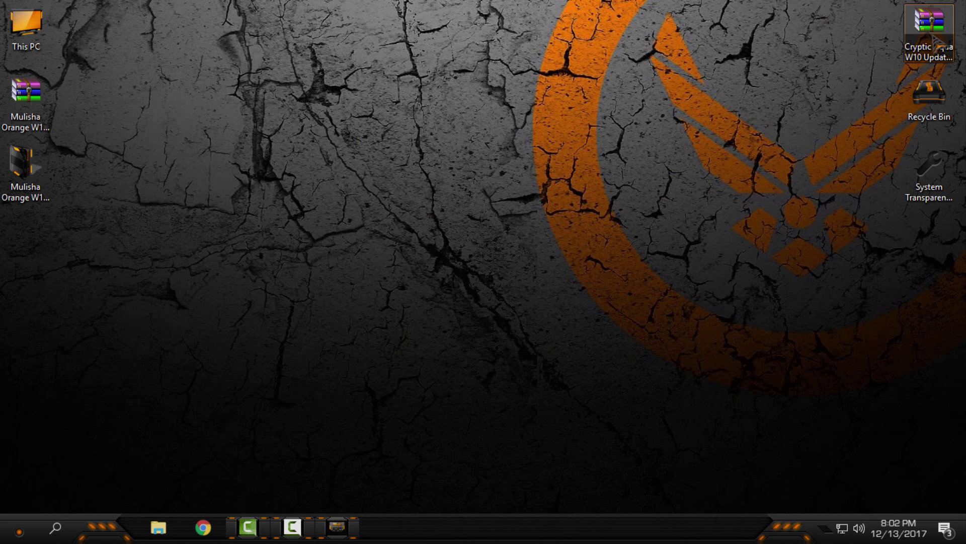
key(super)
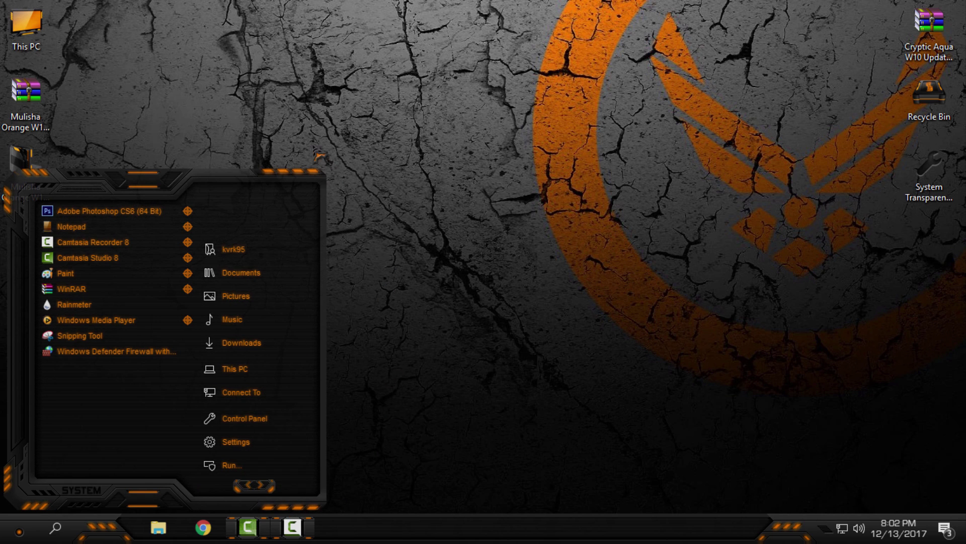
right_click(313, 144)
click(355, 194)
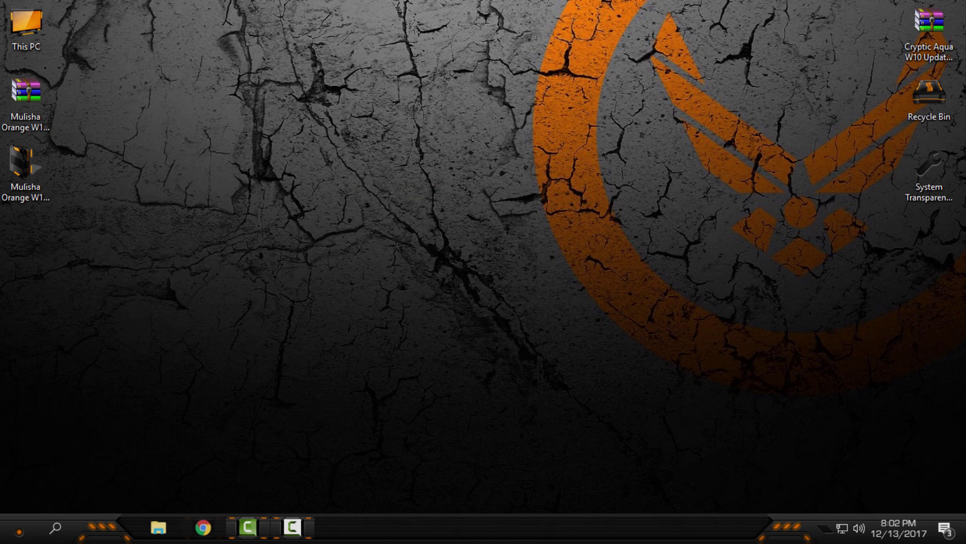
Open File Explorer on This PC as a restored window positioned up and right.
click(158, 528)
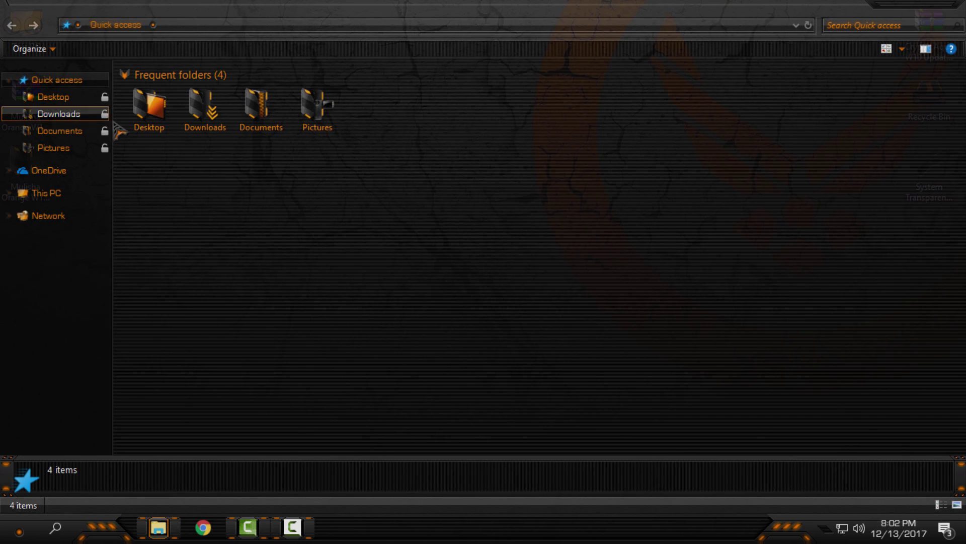
click(46, 194)
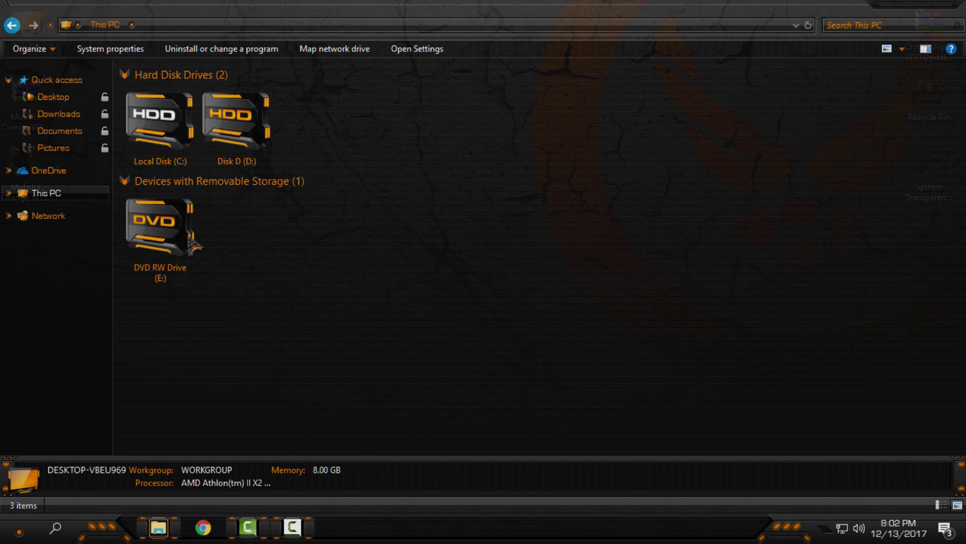
double_click(204, 9)
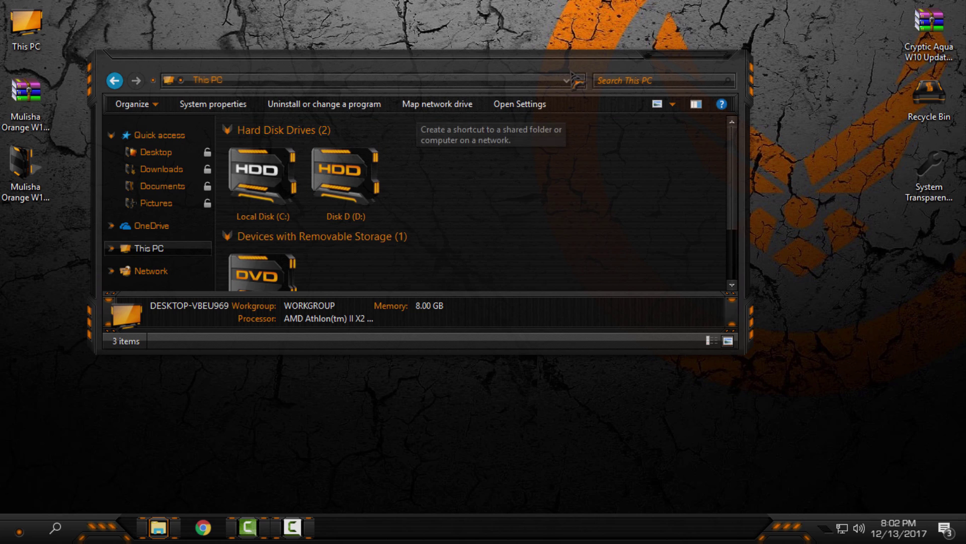
drag(513, 62, 687, 39)
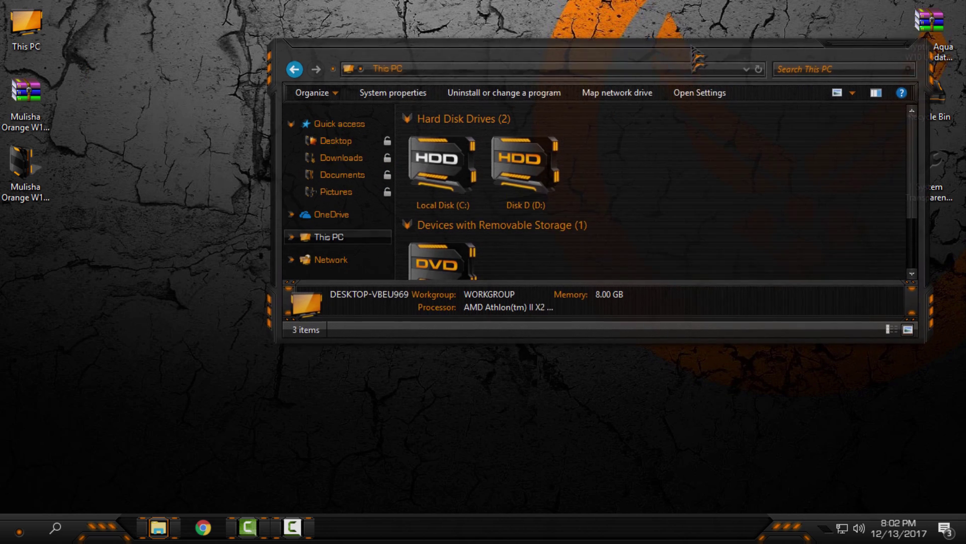